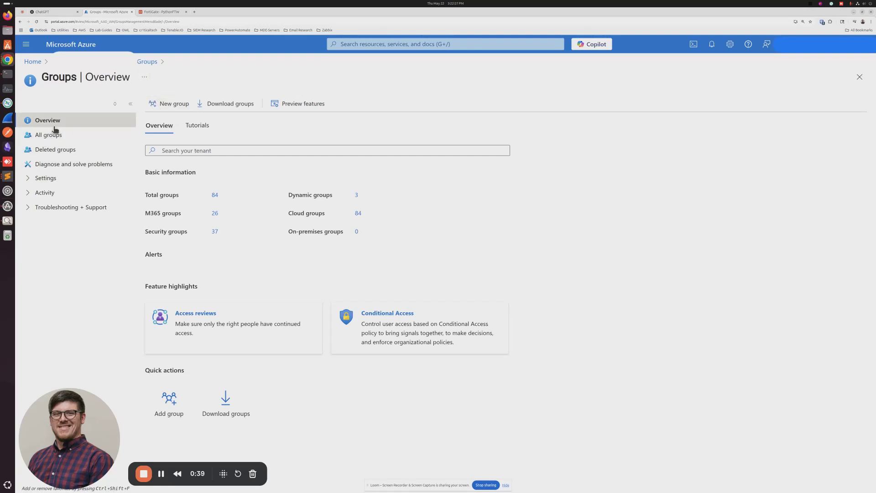
Start a new Azure group named ALL-ACCESS
click(167, 105)
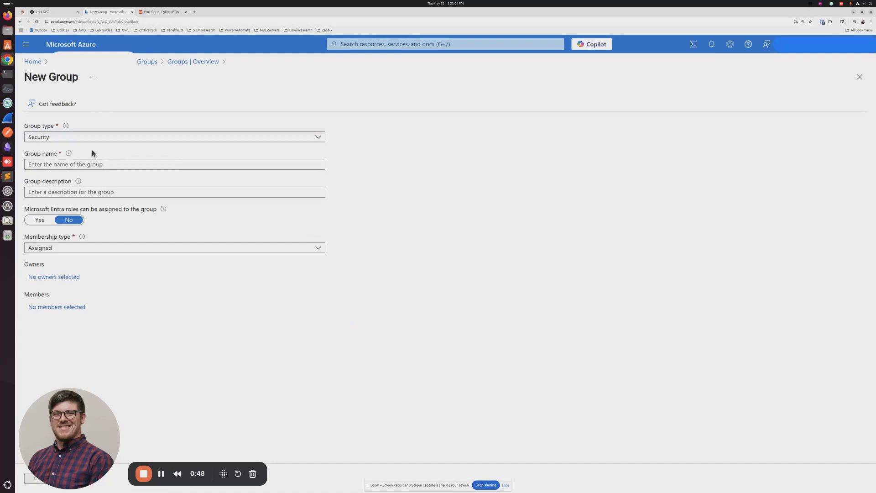
click(78, 166)
text(ALL)
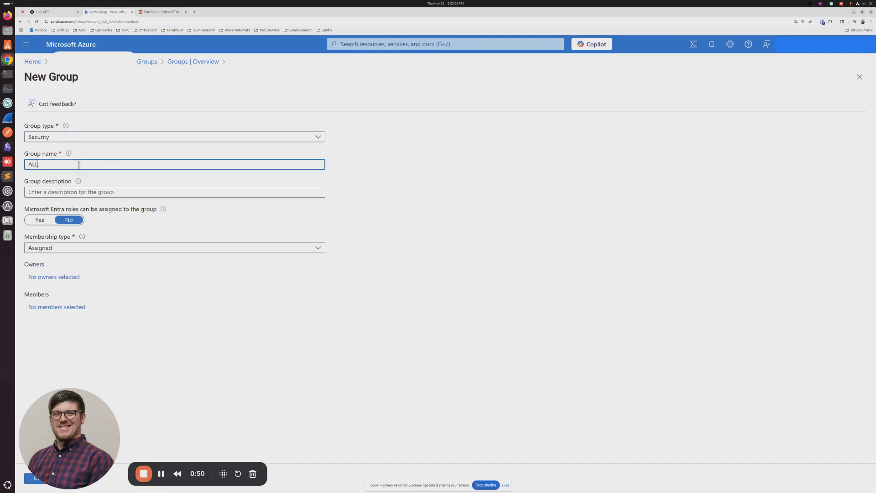
text(-ACCESS)
Add the searched-for user as the group's only member and create the ALL-ACCESS group
click(45, 307)
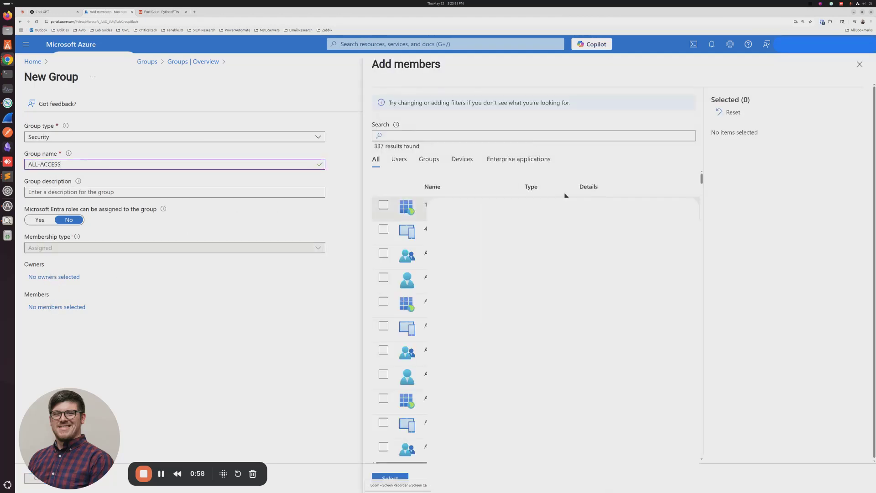
click(407, 137)
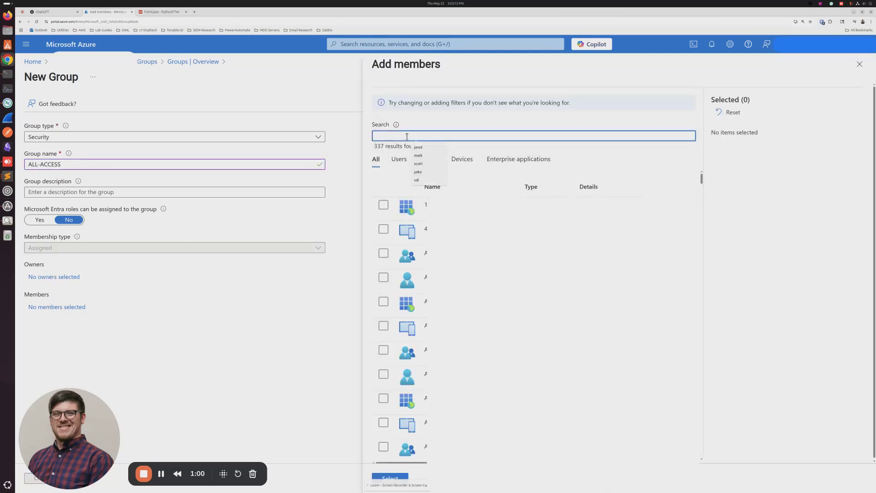
text(jared)
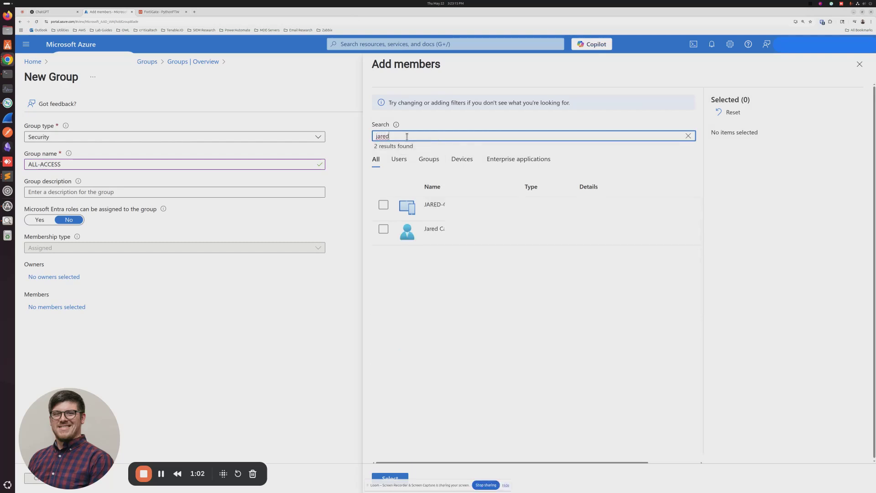
click(384, 228)
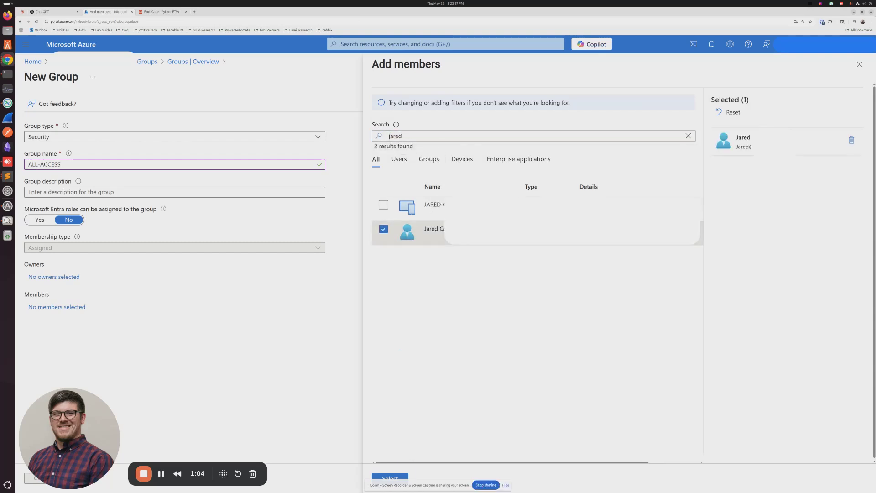
click(506, 485)
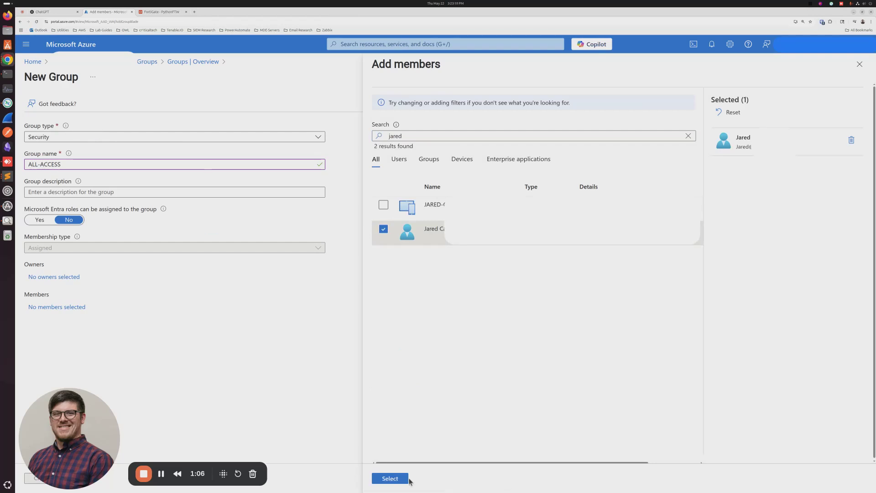
click(408, 479)
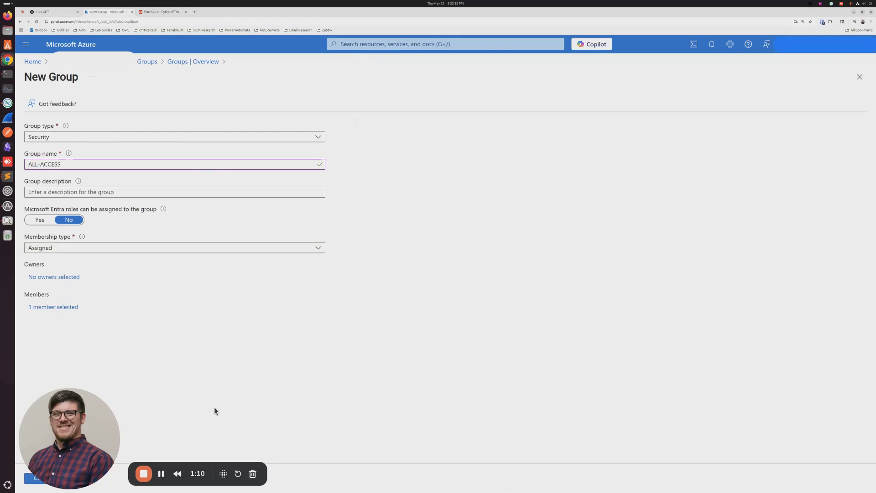
mouse_move(59, 460)
drag(59, 461, 97, 449)
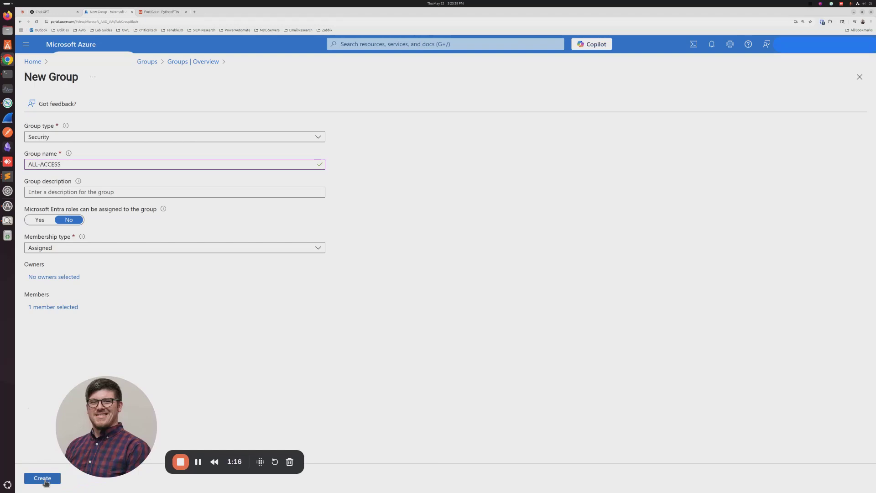
click(46, 481)
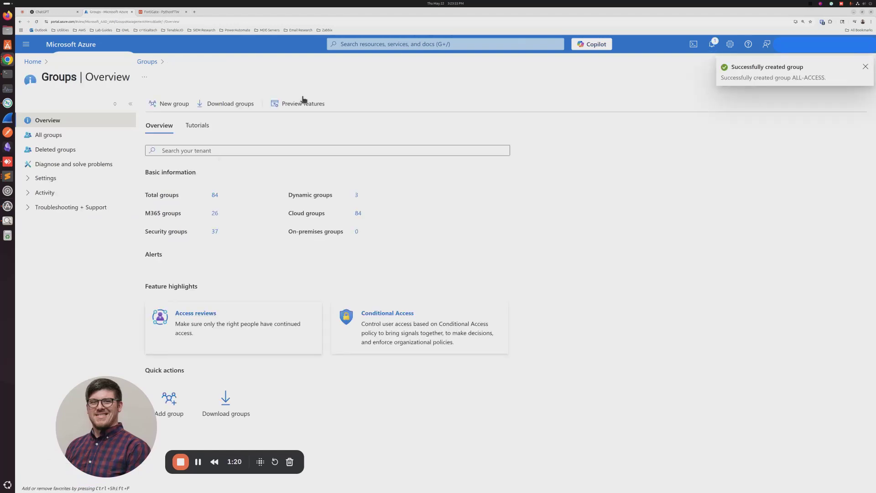
Create a new group named LIMITED-ACCESS without adding any members
click(170, 111)
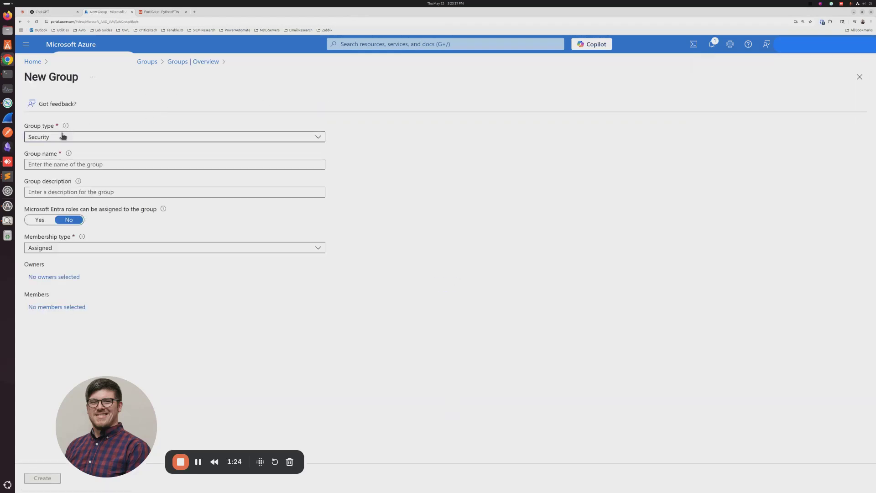
click(82, 164)
text(LIMIT)
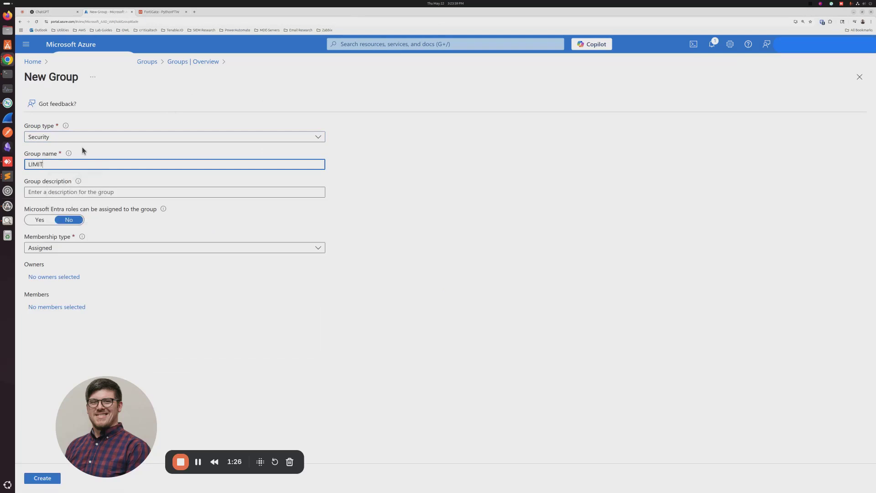
text(ED-ACCESS)
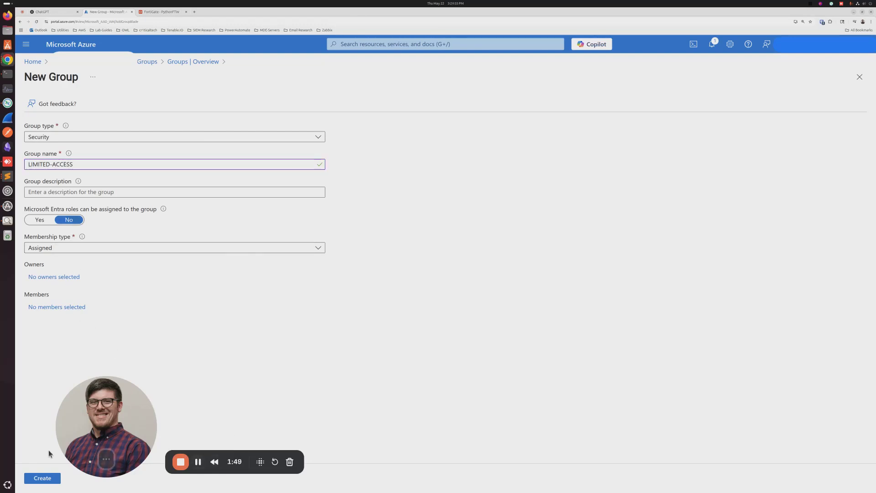
click(44, 479)
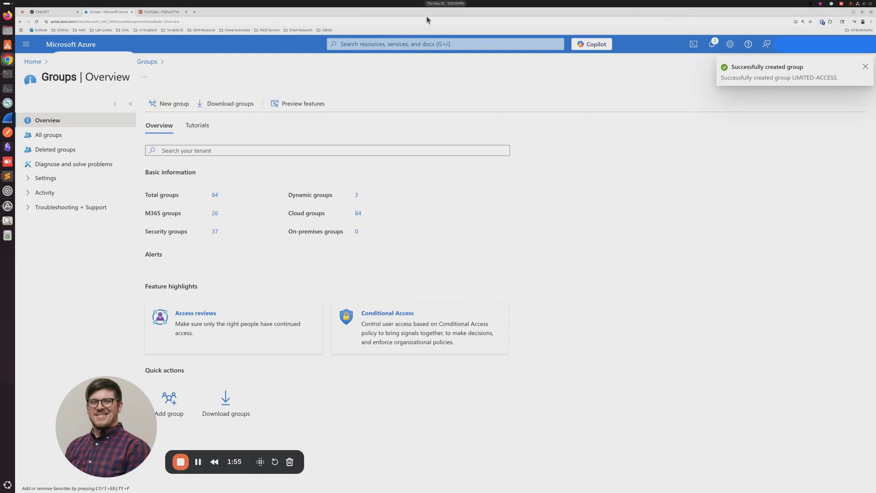
Find Enterprise applications by searching 'enter', then open the LAB-VPN app's Users and groups page
click(375, 40)
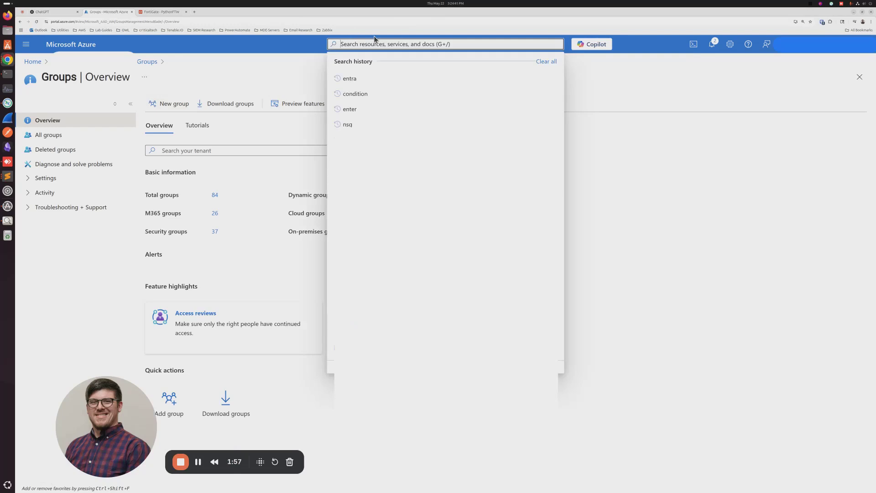
text(enter)
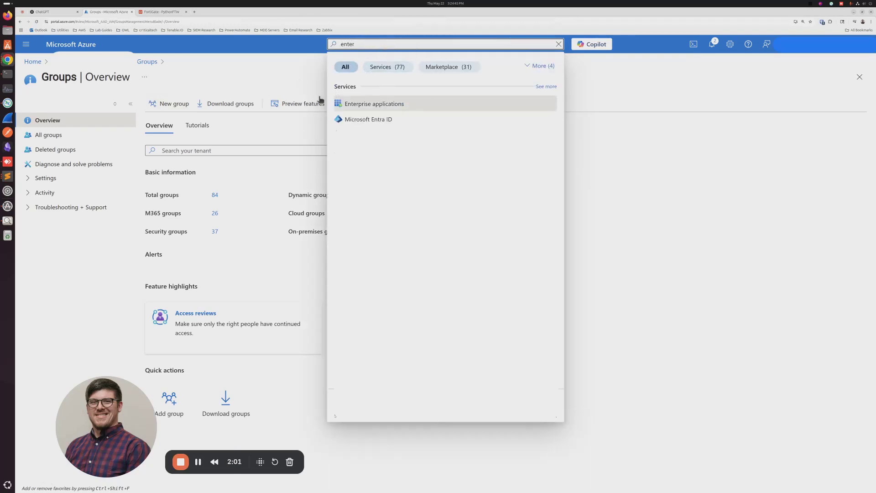
click(391, 107)
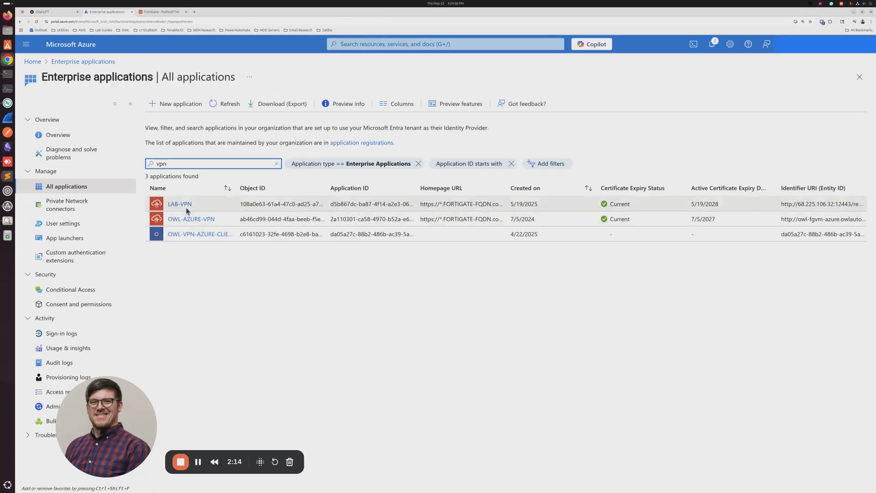
click(185, 207)
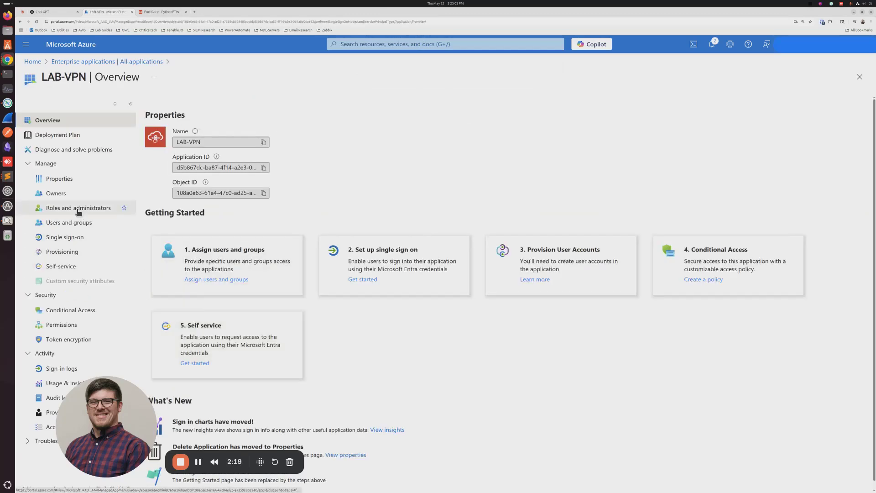
click(69, 225)
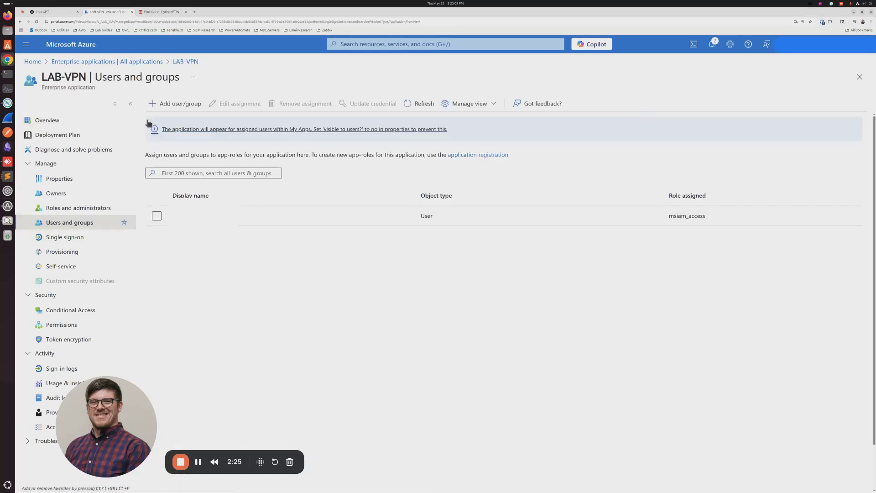
Start a new assignment and select the ALL-ACCESS and LIMITED-ACCESS groups found by searching 'acces'
click(165, 104)
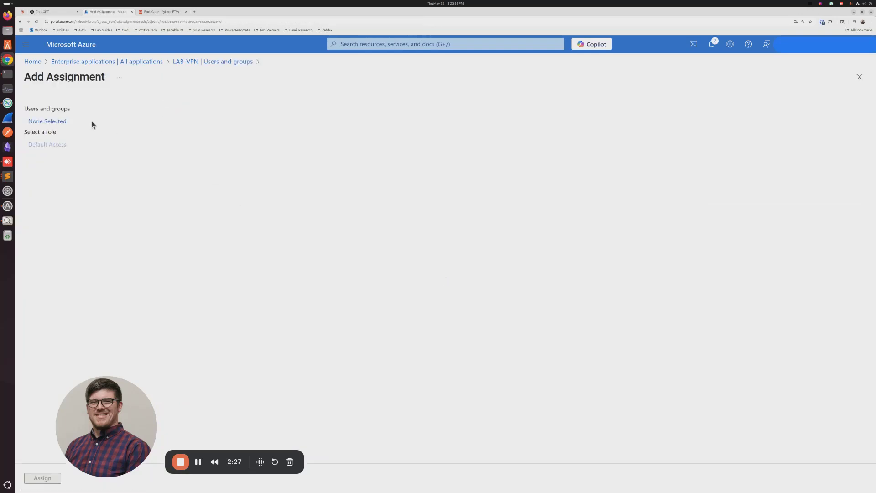
click(46, 122)
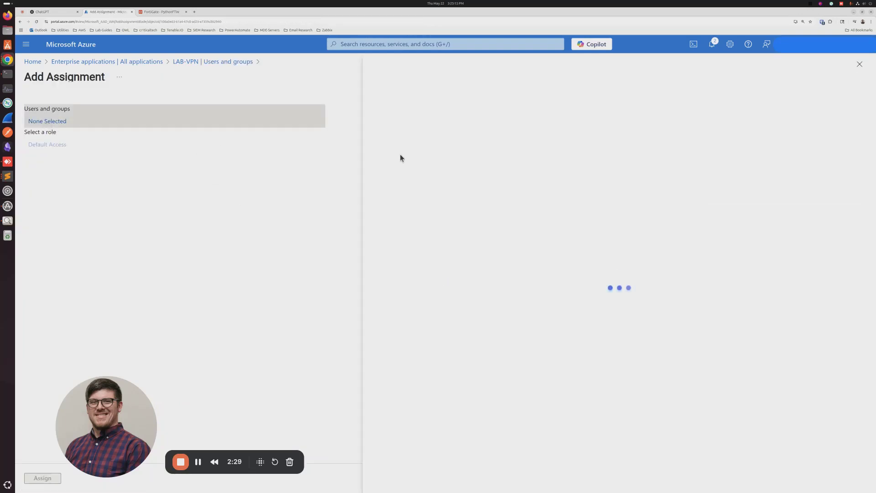
click(402, 134)
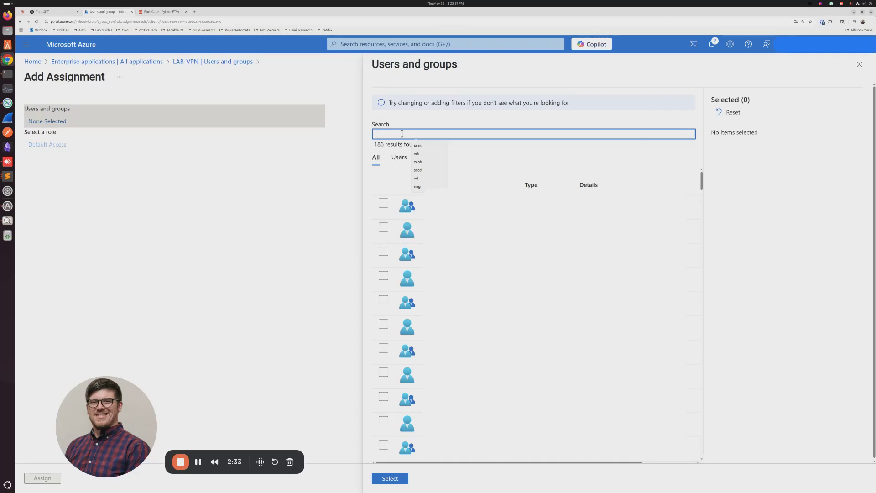
text(access)
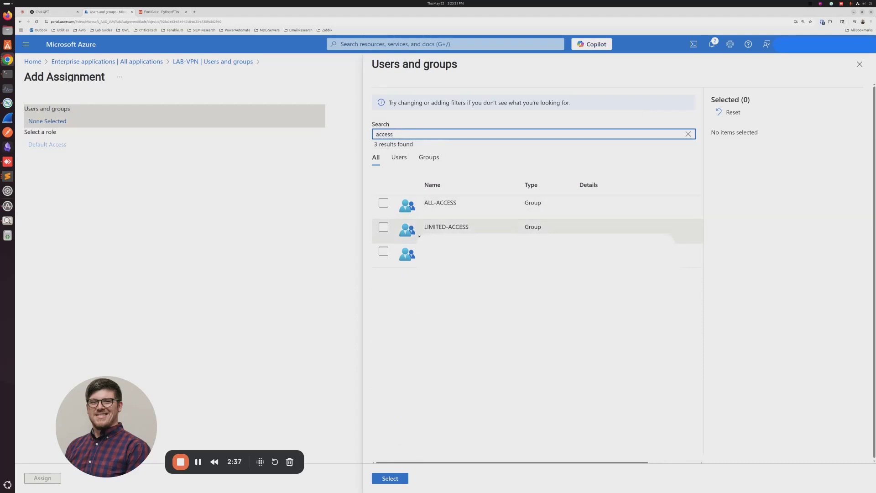
click(384, 204)
click(383, 227)
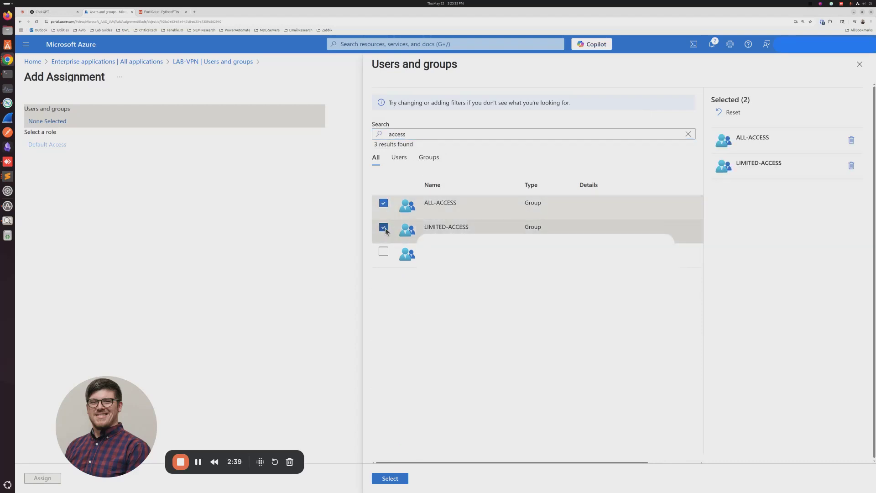
click(396, 480)
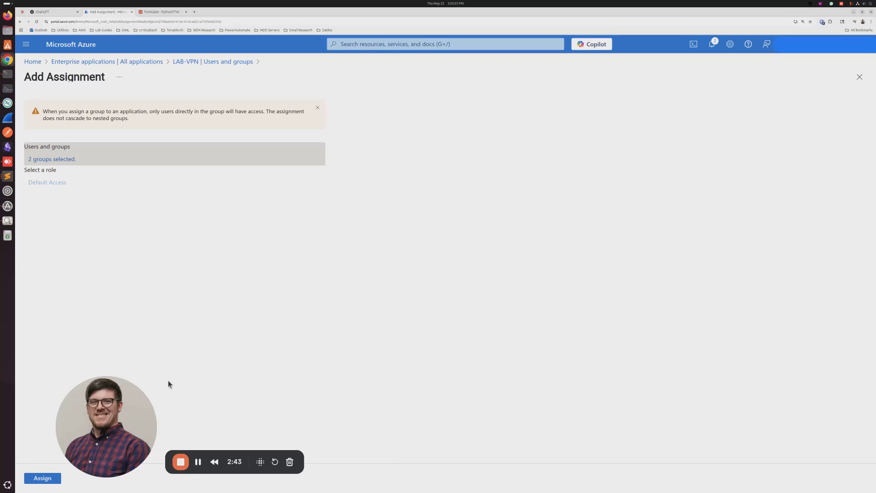
Assign both groups to LAB-VPN and copy the ALL-ACCESS group's object ID
click(46, 478)
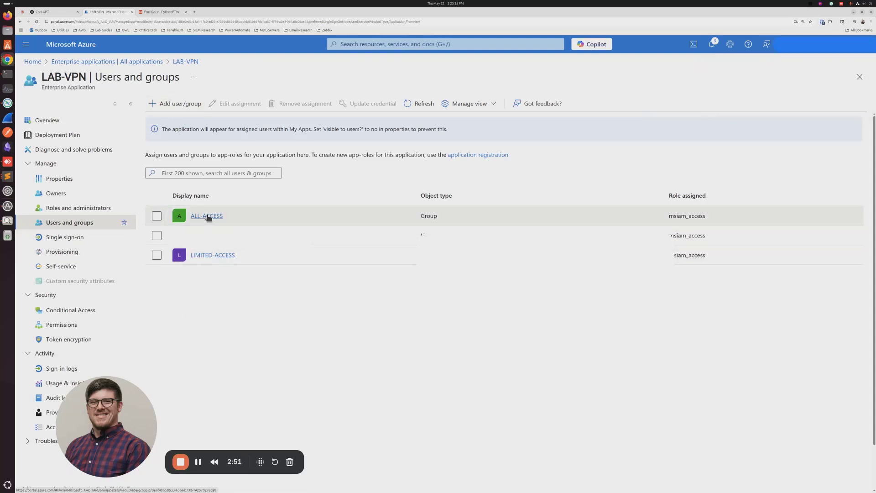
click(207, 216)
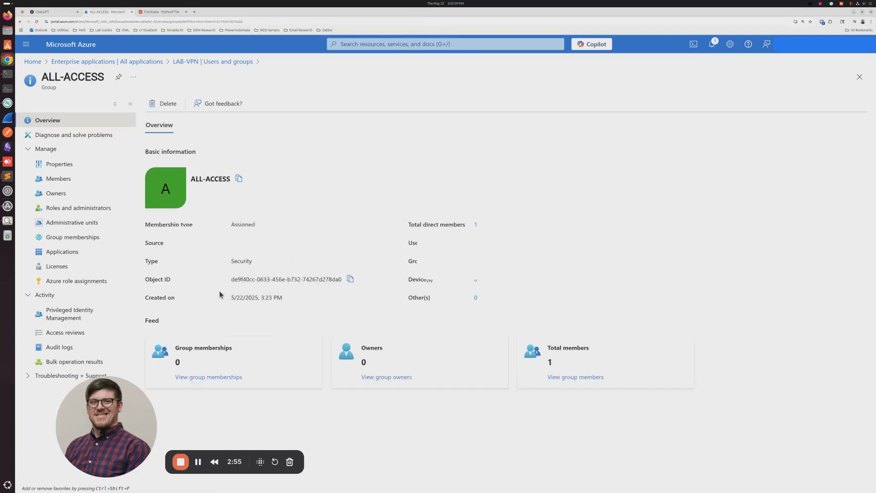
click(350, 280)
click(161, 12)
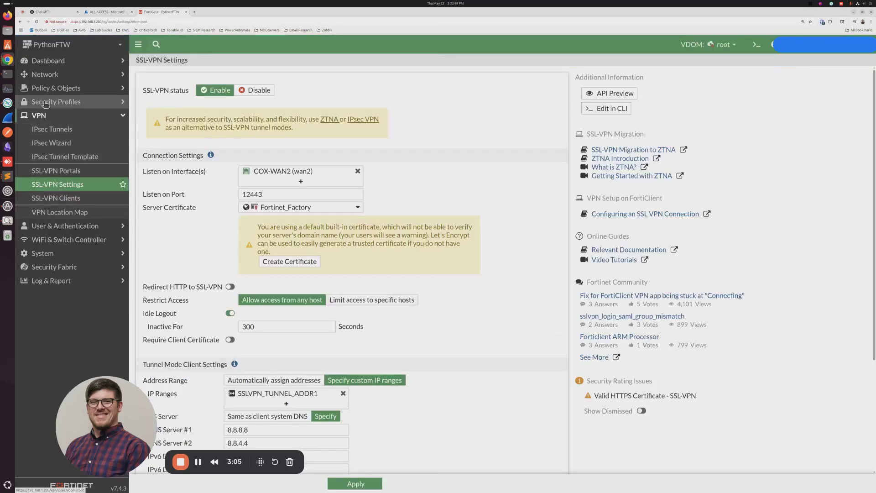
Open the LAB-VPN user group and inspect its azure remote group match, closing it unchanged
click(62, 225)
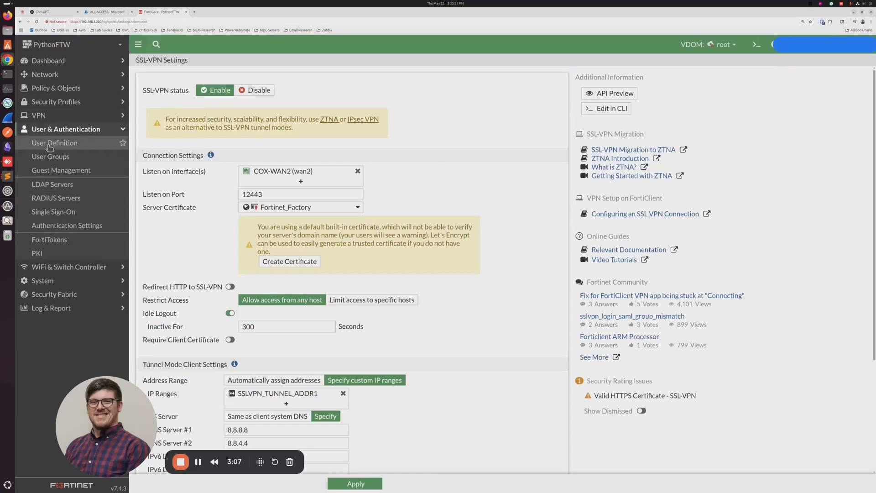
click(55, 157)
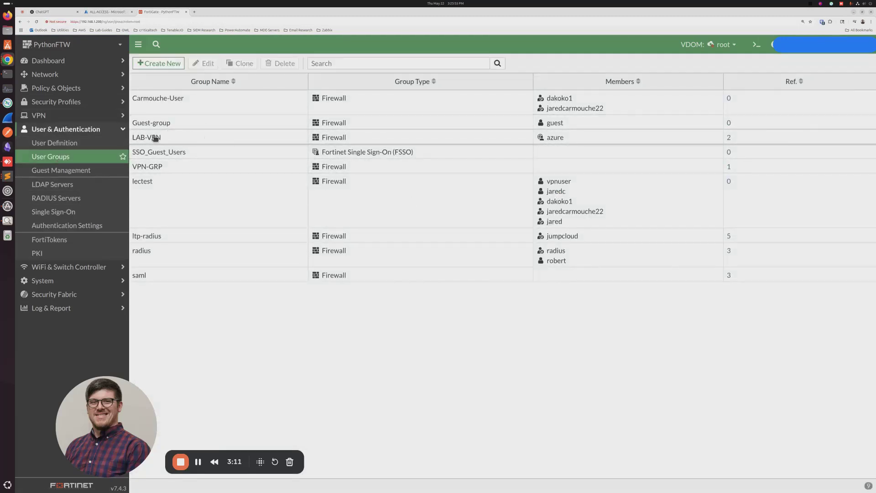
double_click(186, 138)
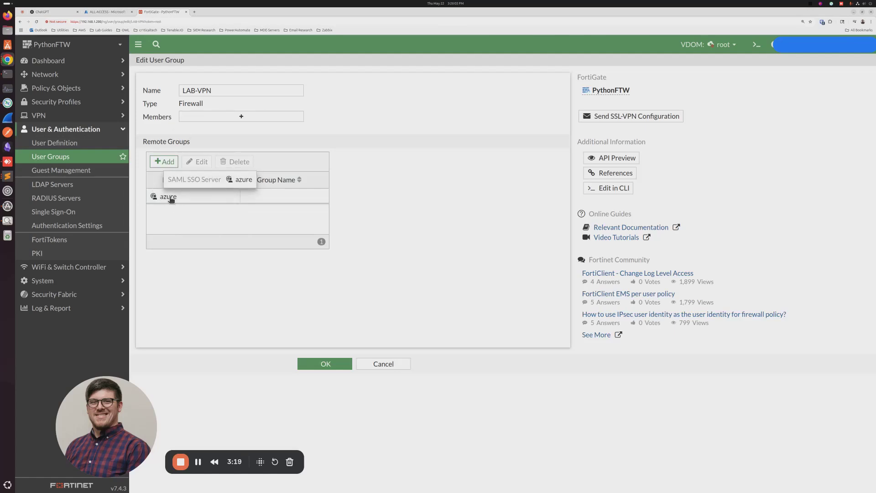
click(182, 200)
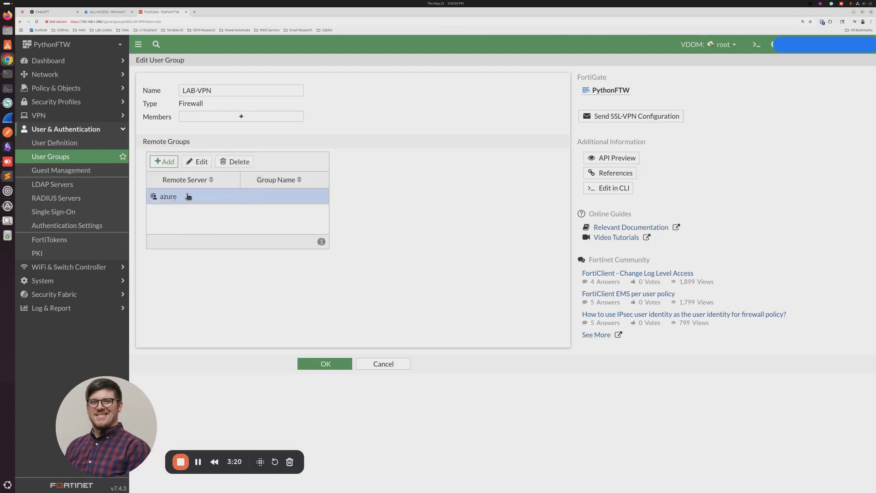
double_click(284, 197)
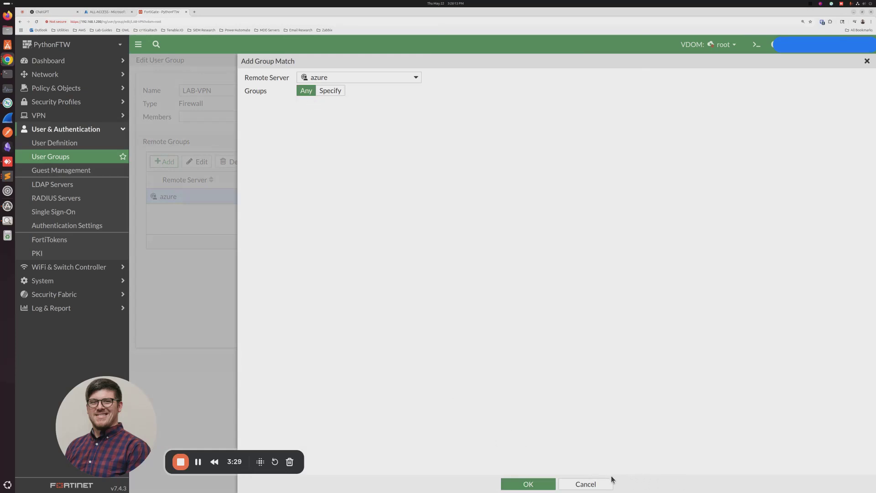
click(599, 484)
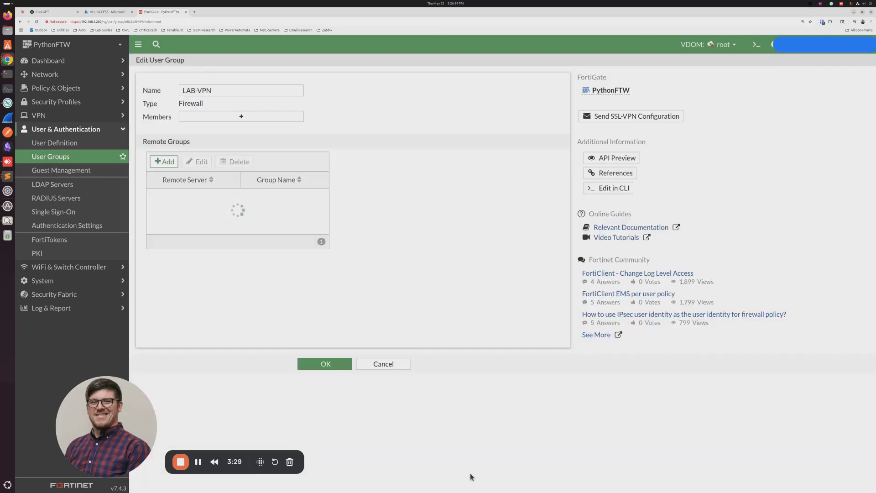
Leave LAB-VPN unsaved and start a new Firewall user group named ALL-ACCESS
click(383, 364)
click(164, 61)
click(183, 104)
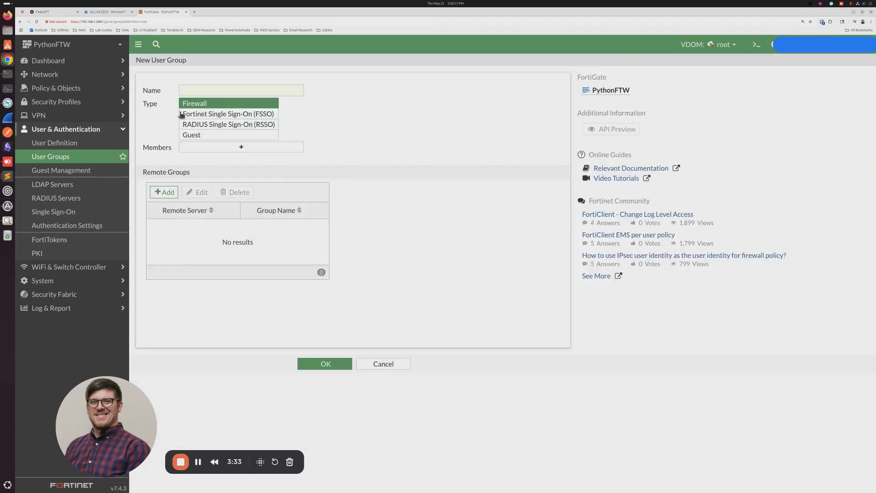
click(187, 90)
text(ALL)
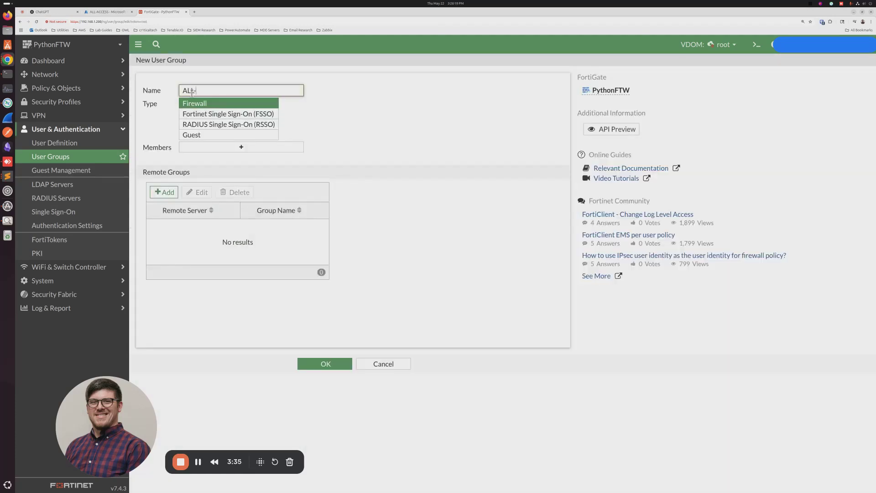
text(-ACCESS)
Add an azure remote group match using the pasted ALL-ACCESS object ID, then save the group
click(165, 195)
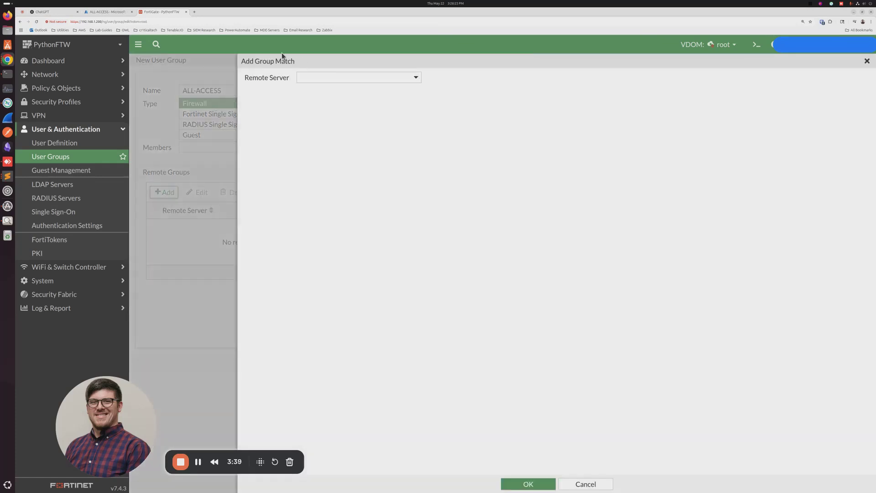
click(340, 76)
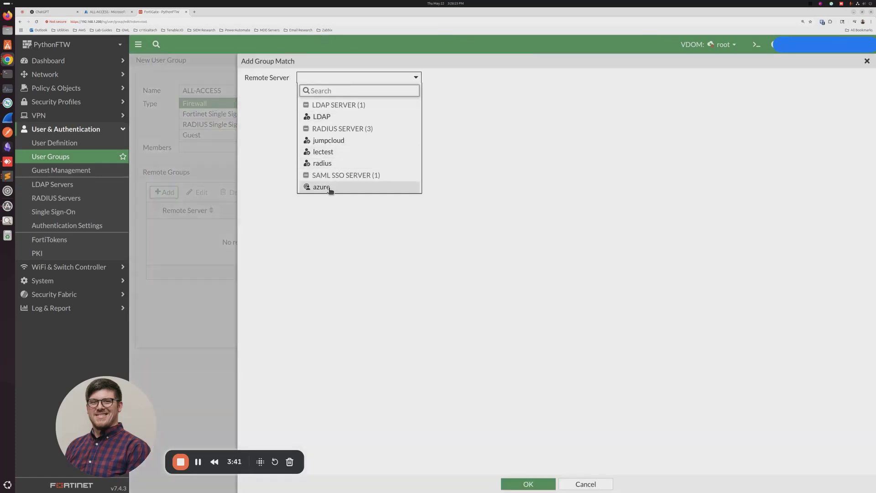
click(330, 187)
click(328, 92)
click(321, 105)
key(ctrl+v)
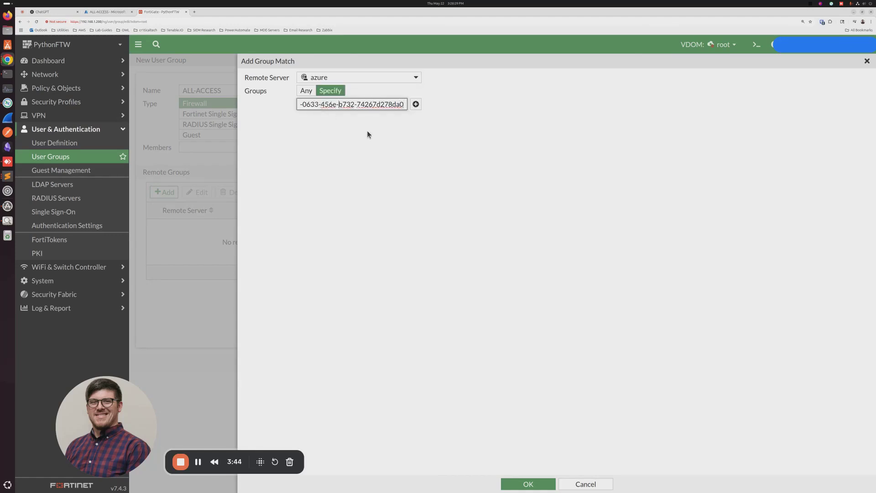
key(Home)
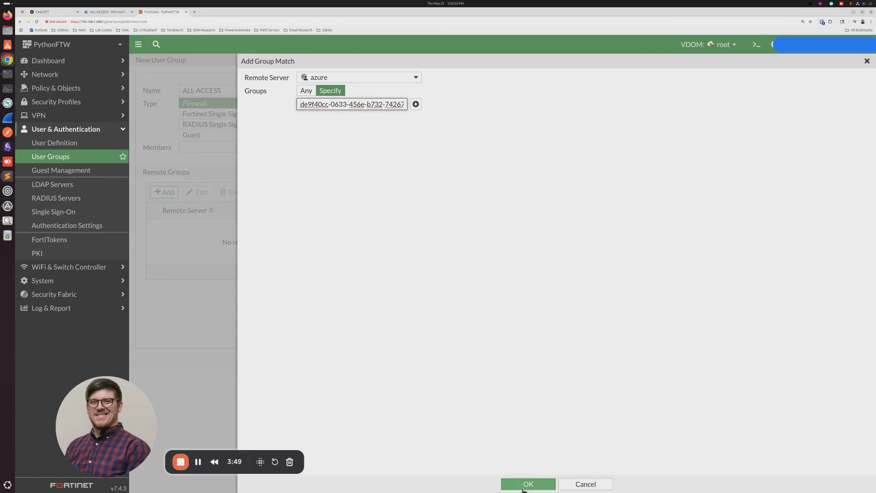
click(521, 485)
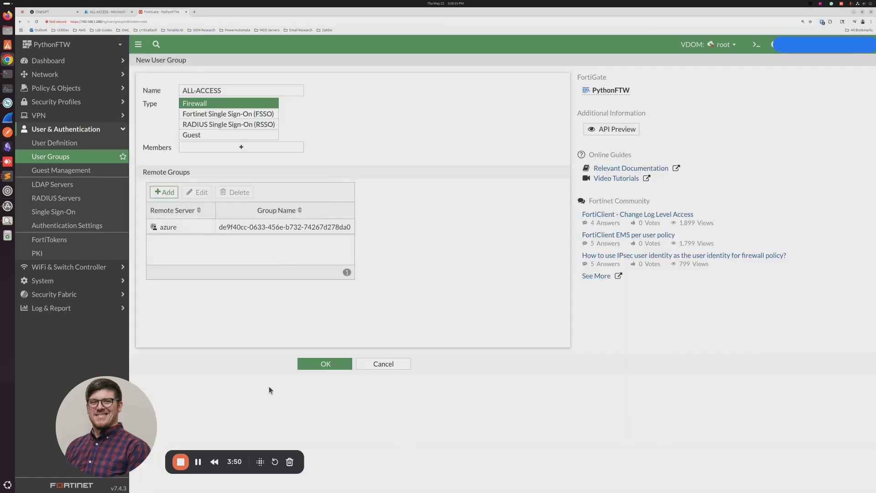
click(324, 364)
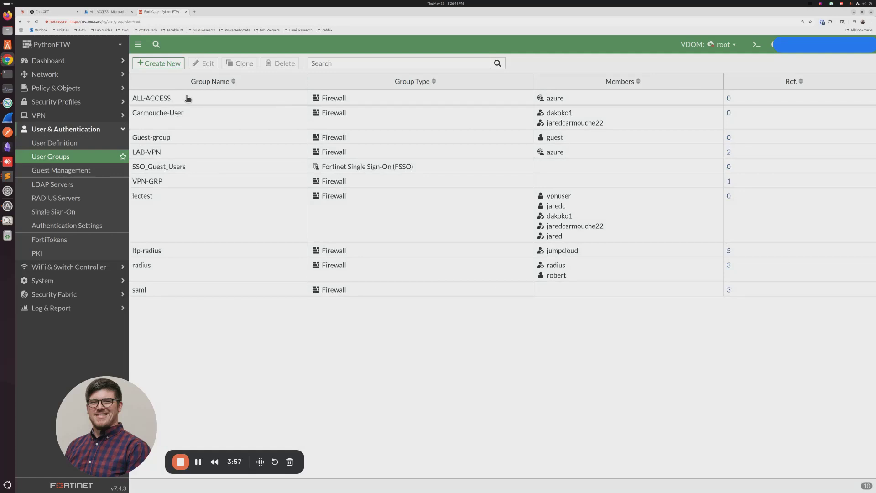
Start a LIMITED-ACCESS user group with an azure remote match set to a specific group
click(166, 65)
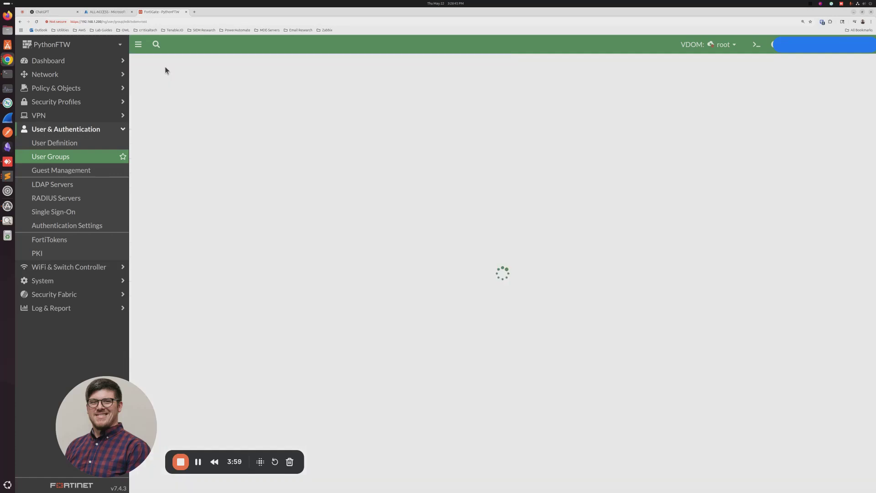
text(LIMITED-ACCESS)
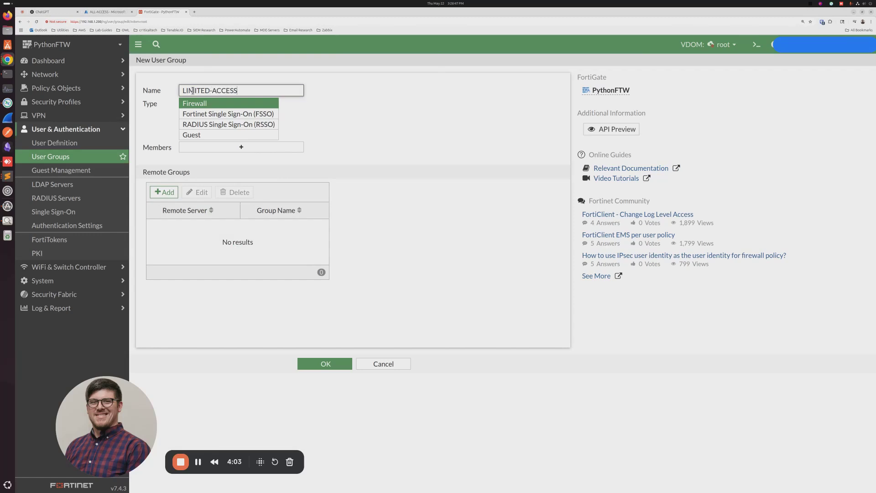
click(158, 191)
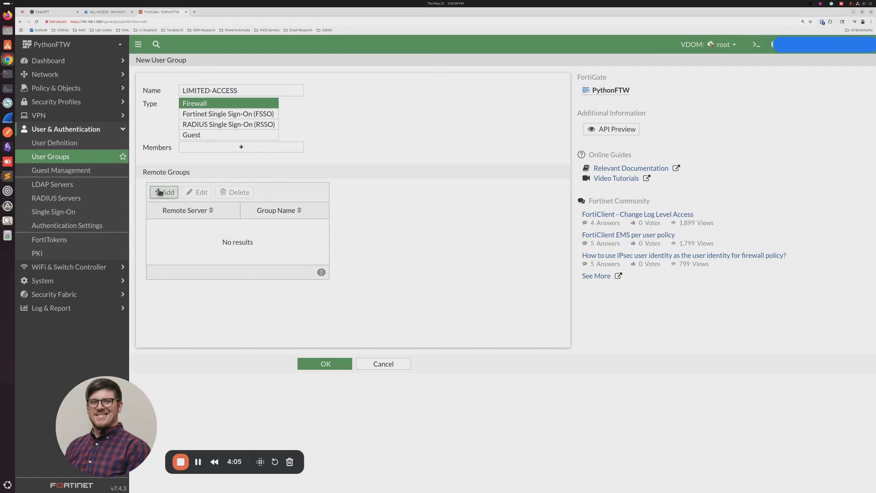
click(336, 79)
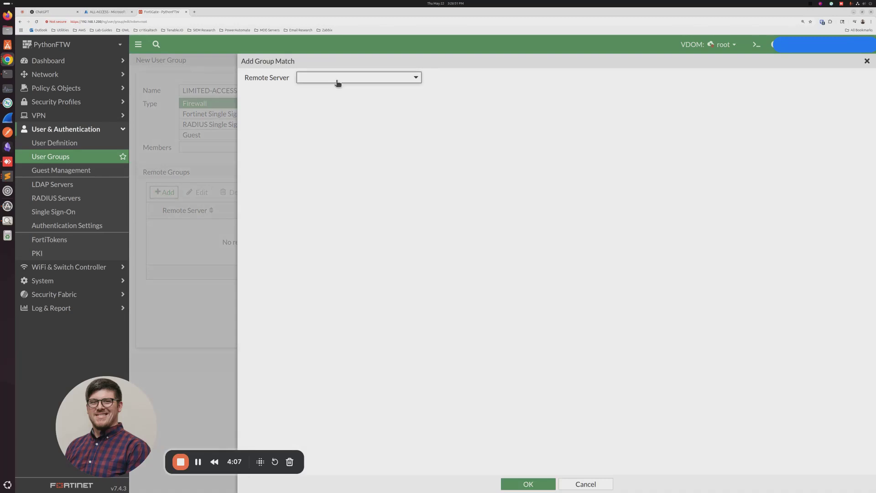
click(328, 188)
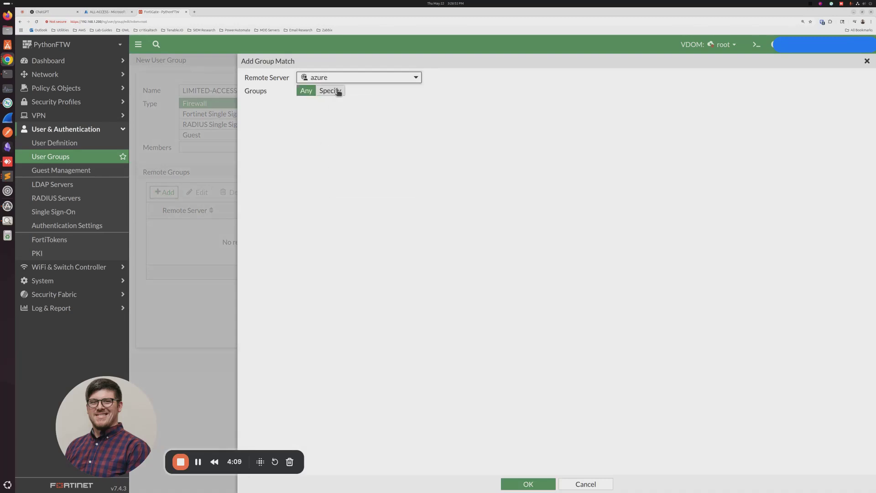
click(332, 90)
In Azure, open the LIMITED-ACCESS group's overview from LAB-VPN's Users and groups to get its object ID
click(104, 12)
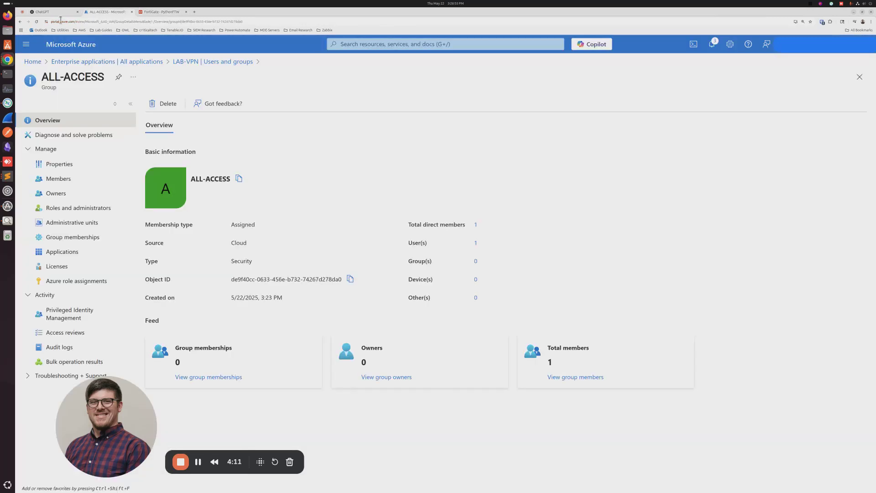
click(20, 22)
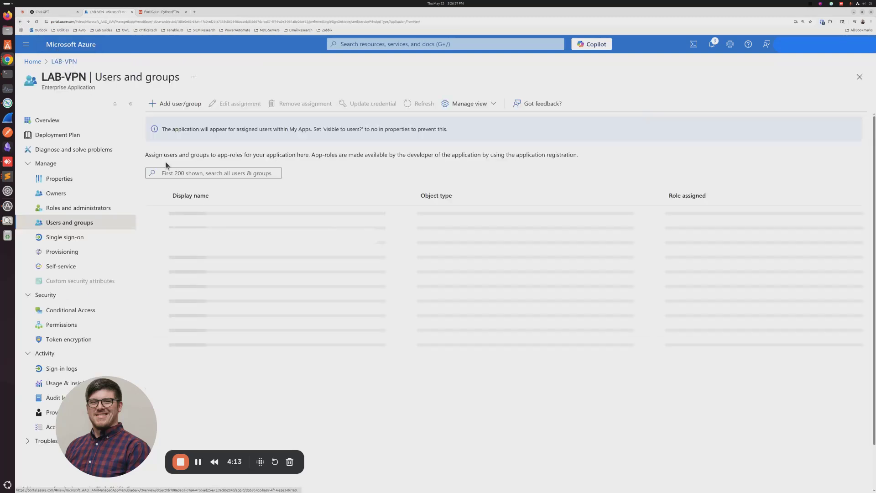
click(209, 256)
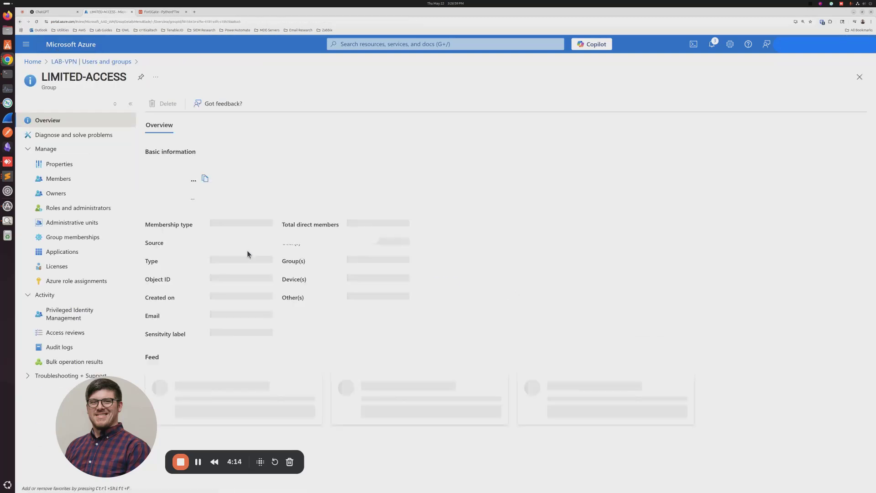
click(160, 12)
Paste the LIMITED-ACCESS object ID into the azure group match and save the group
click(338, 108)
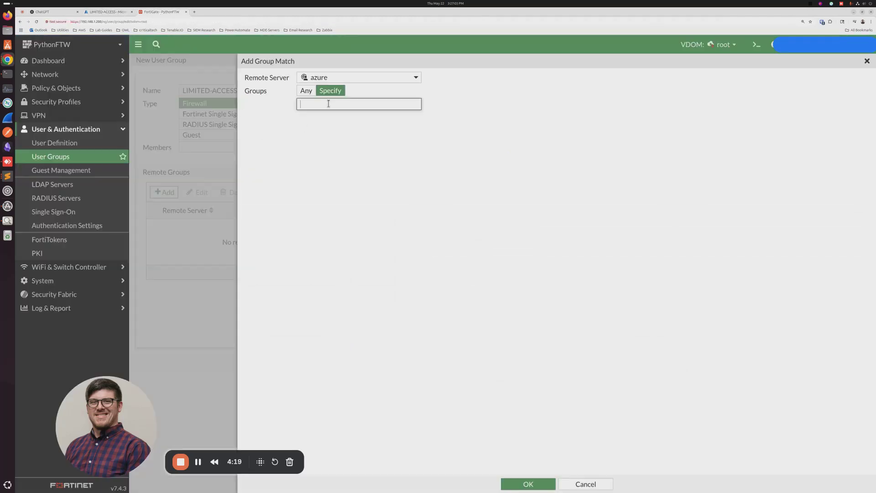
key(ctrl+v)
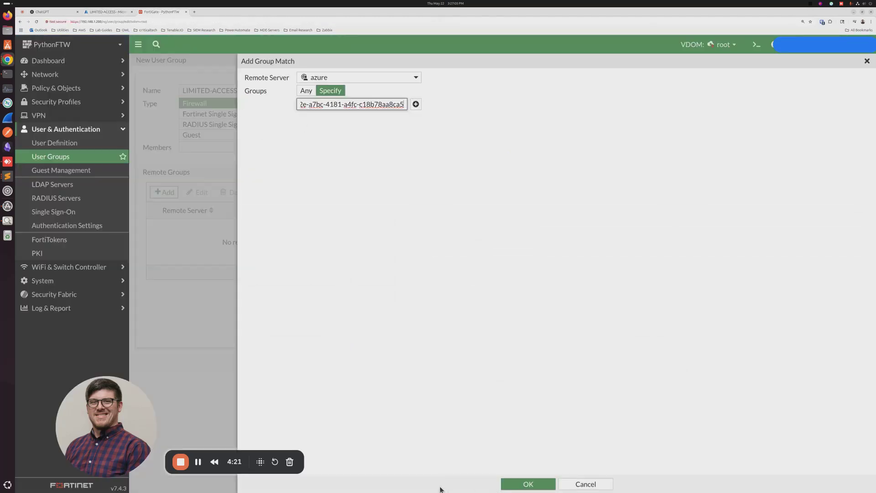
click(526, 484)
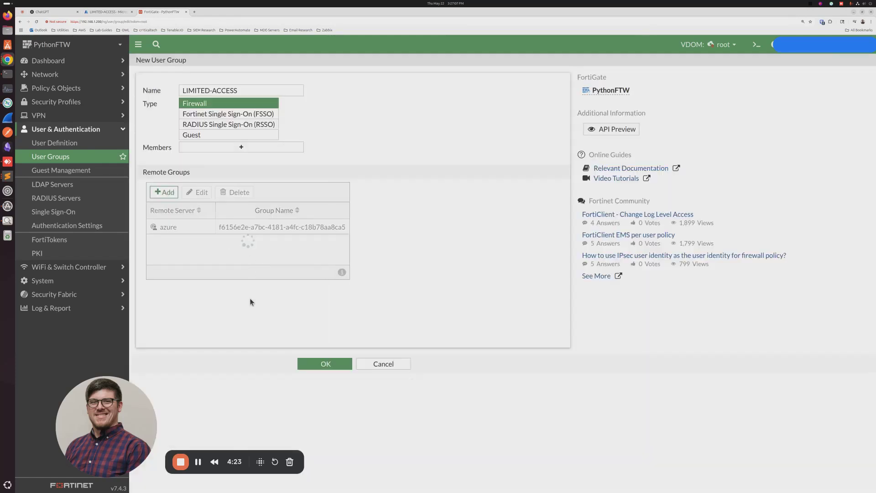
click(325, 363)
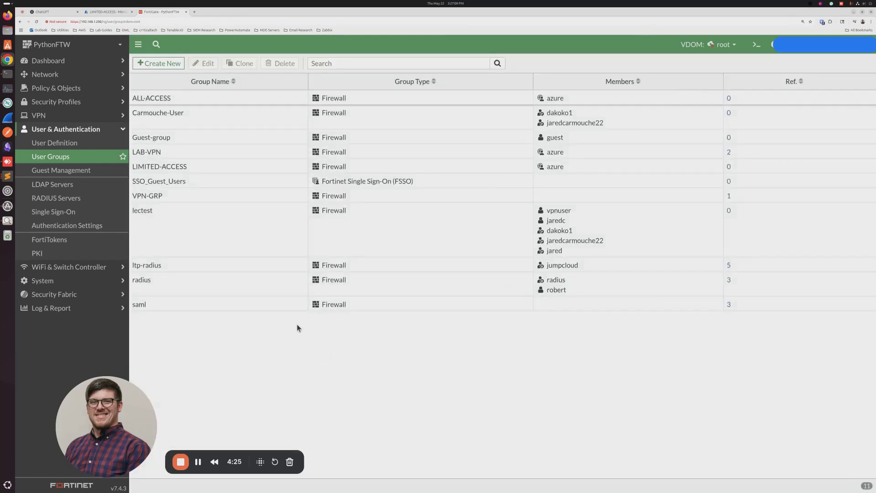
Review the ALL-ACCESS and LIMITED-ACCESS groups in the list, then expand VPN in the sidebar
click(202, 167)
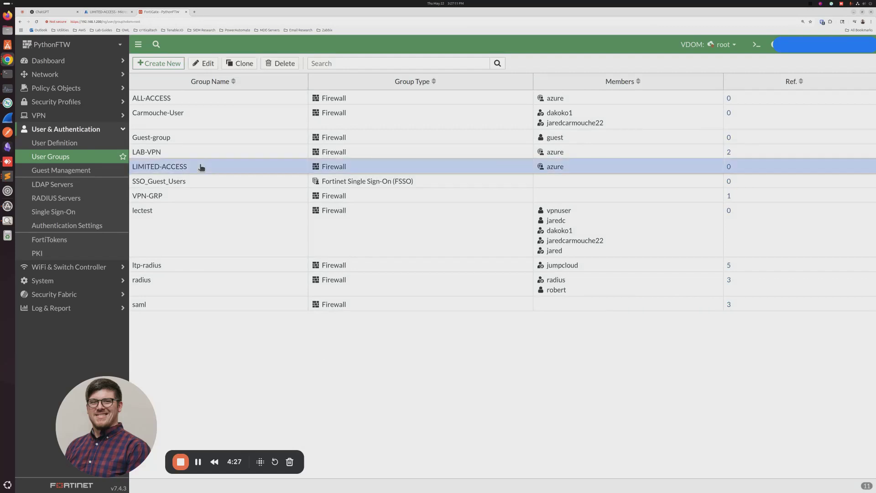
click(187, 98)
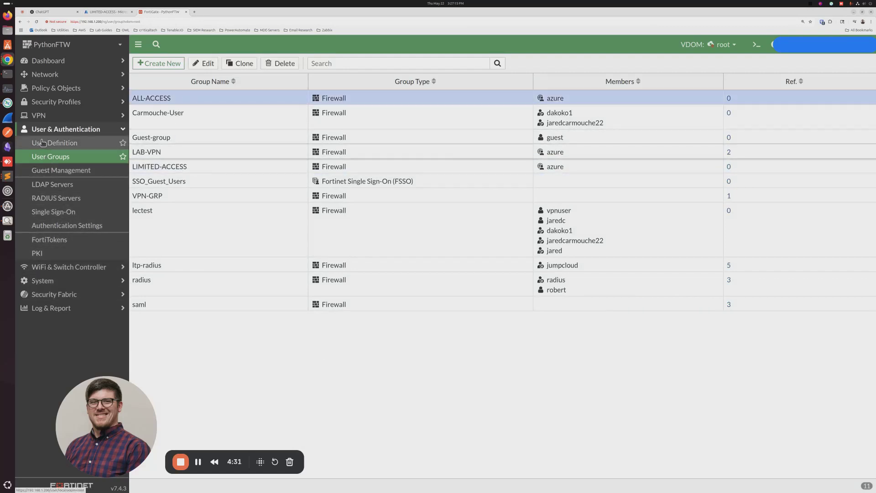
click(44, 115)
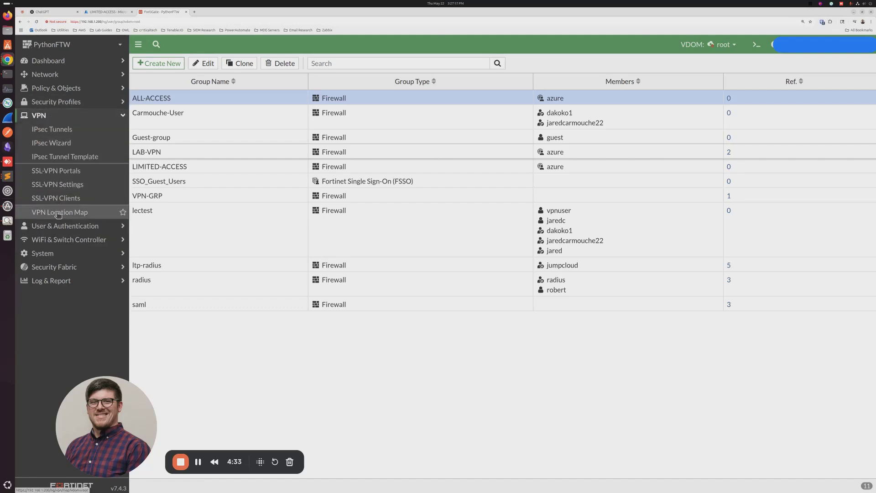
Replace LAB-VPN with ALL-ACCESS and LIMITED-ACCESS in the MAIN-PORTAL mapping and apply the SSL-VPN settings
click(58, 184)
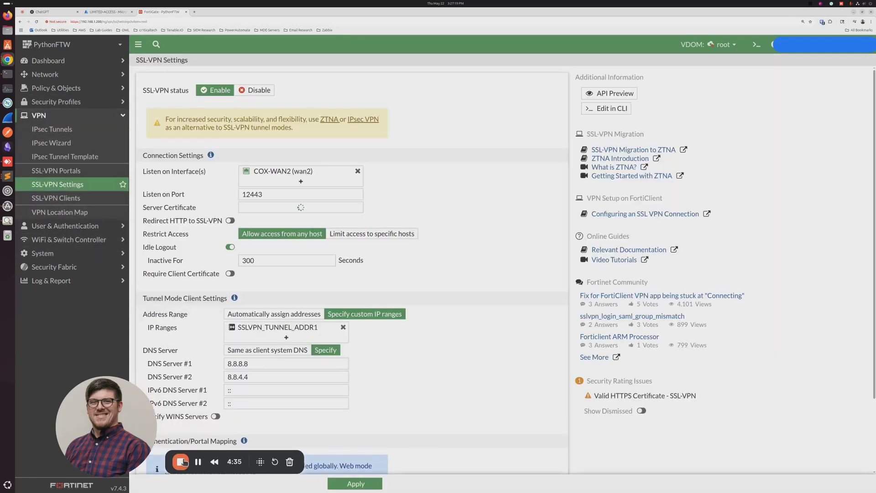
scroll(202, 425, down, 3)
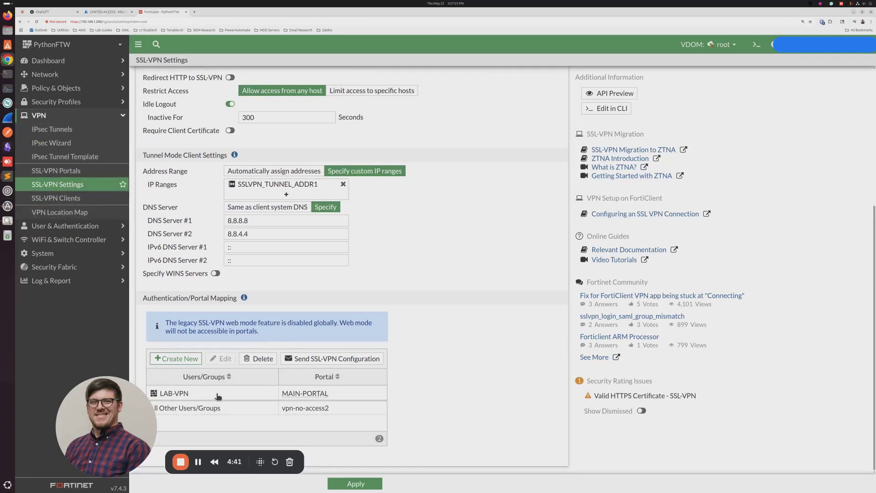
double_click(217, 395)
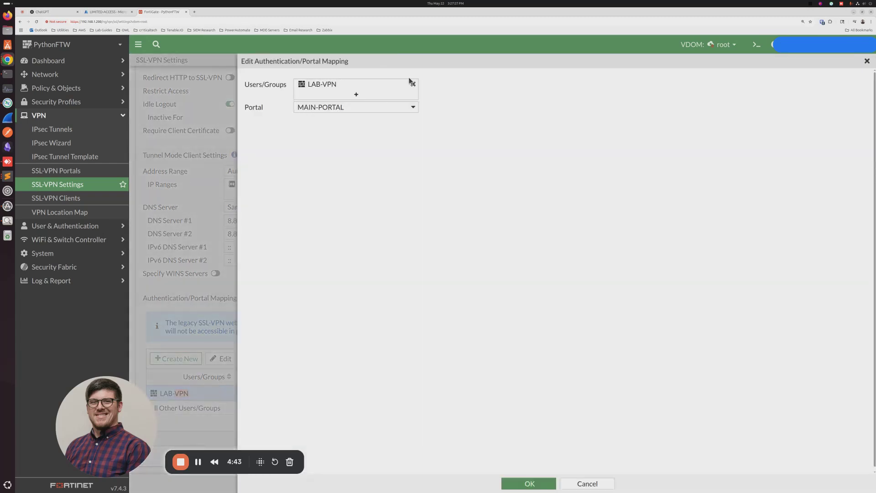
click(413, 84)
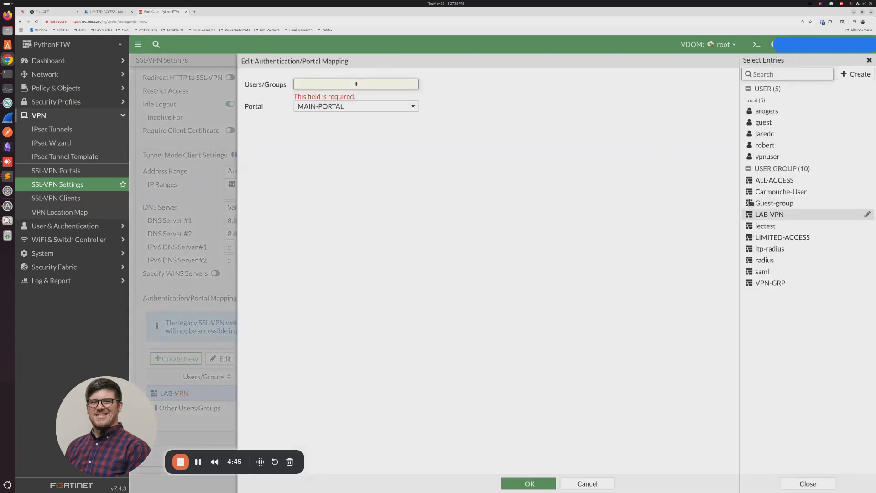
click(783, 237)
click(780, 180)
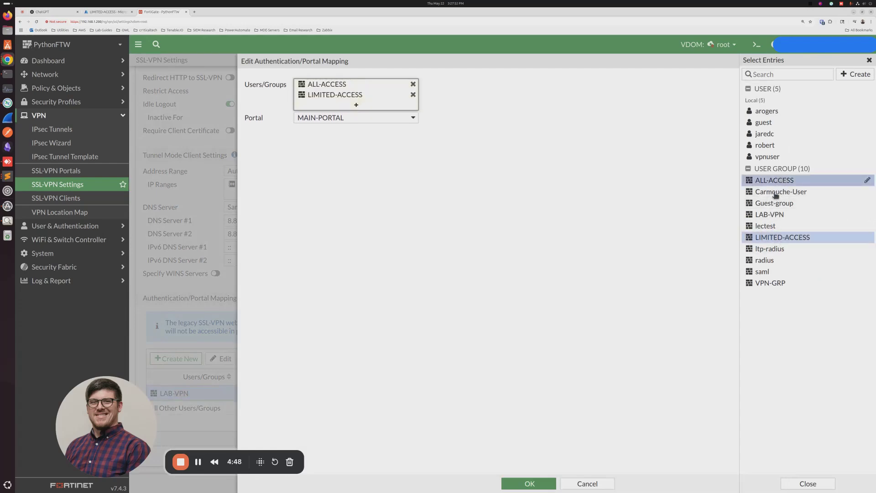
click(543, 480)
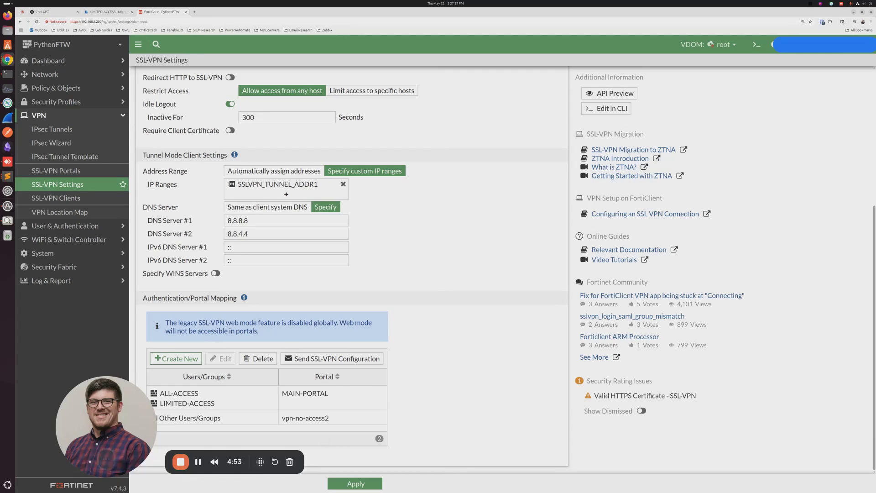
click(356, 485)
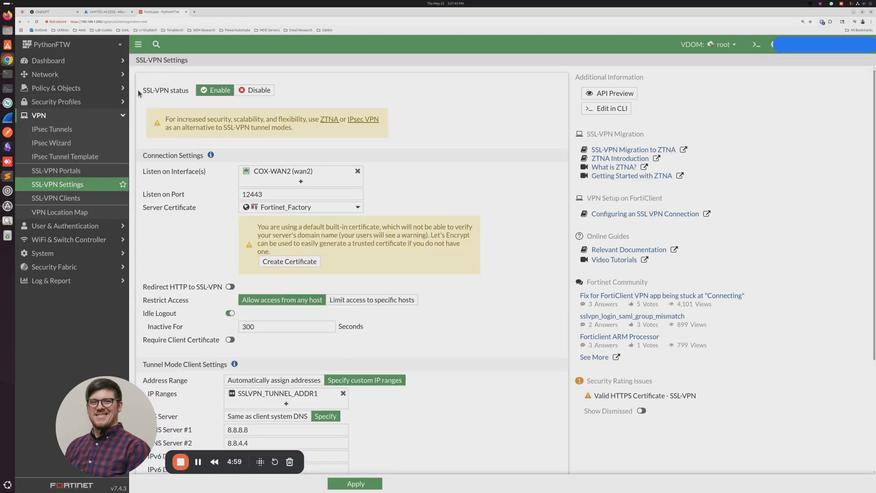
click(55, 88)
Start a new firewall policy named ALL-ACCESS with the SSL-VPN tunnel as incoming interface
click(53, 102)
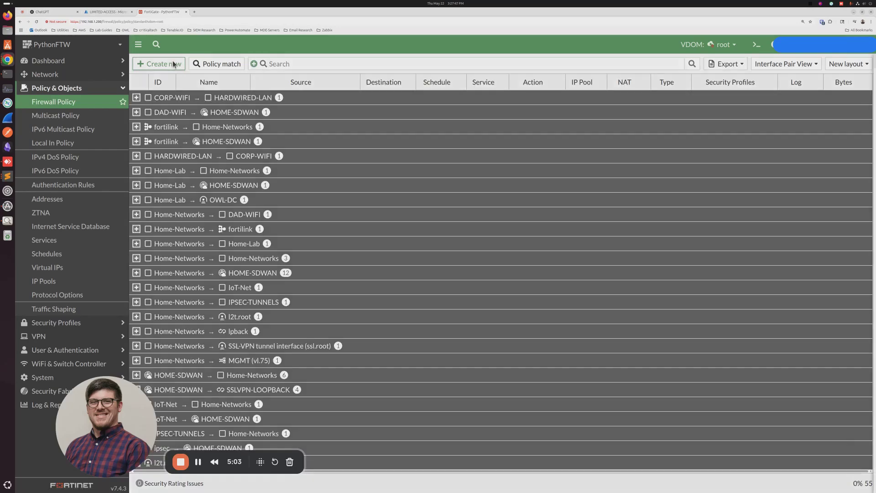
click(174, 64)
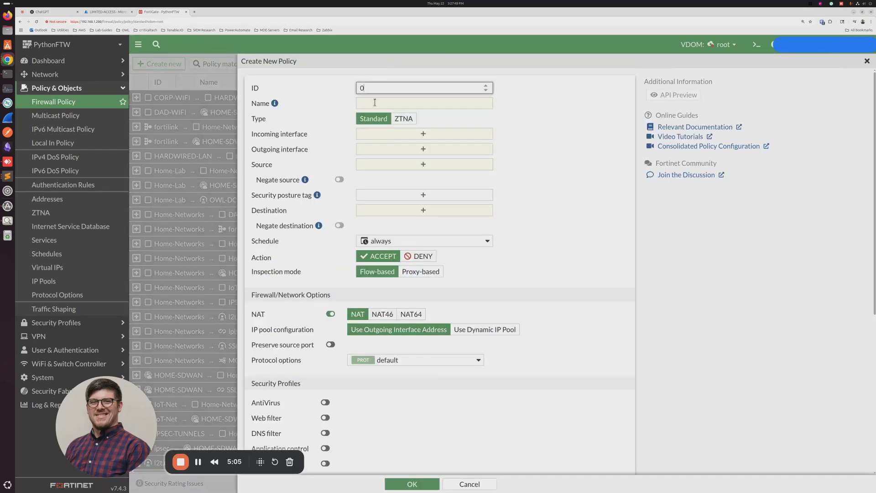
click(373, 101)
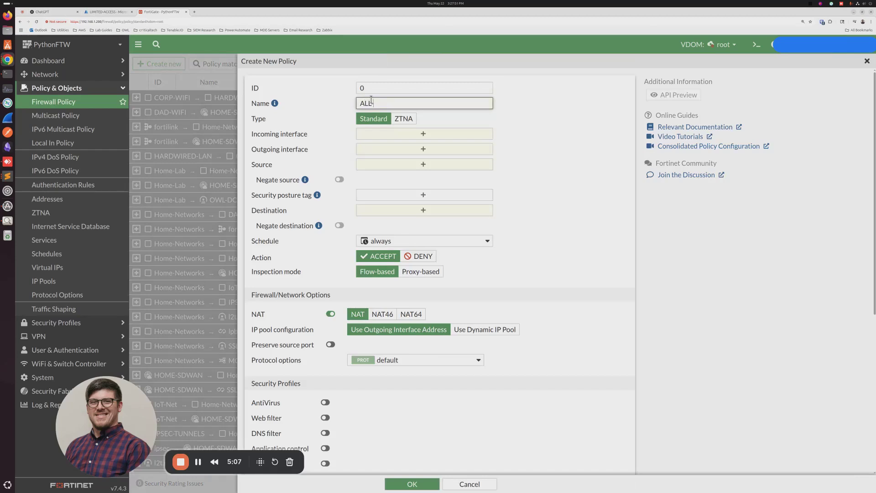
click(383, 133)
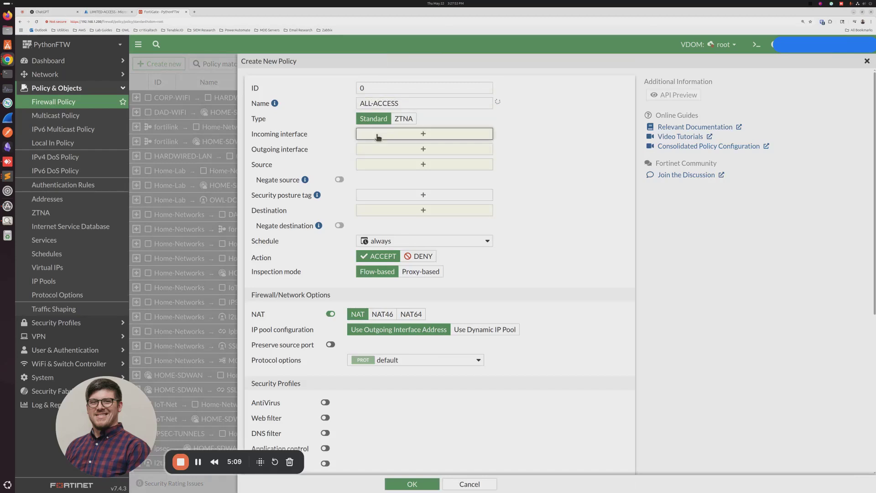
text(ss)
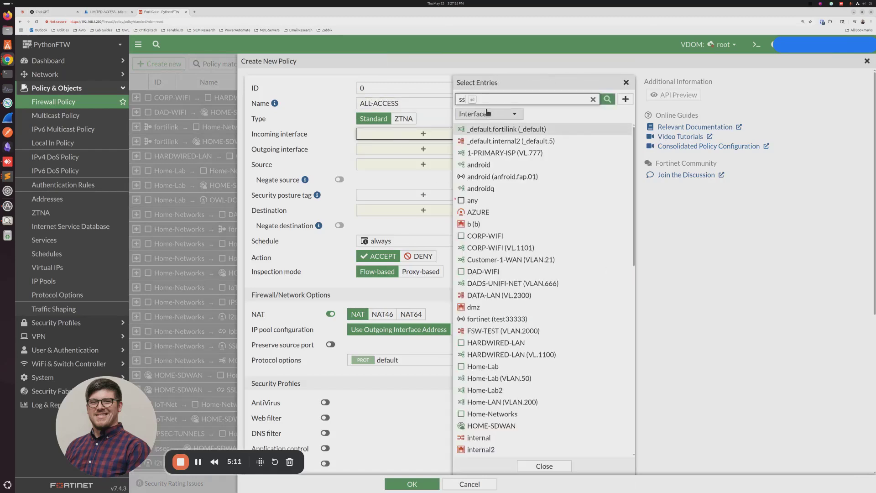
key(Return)
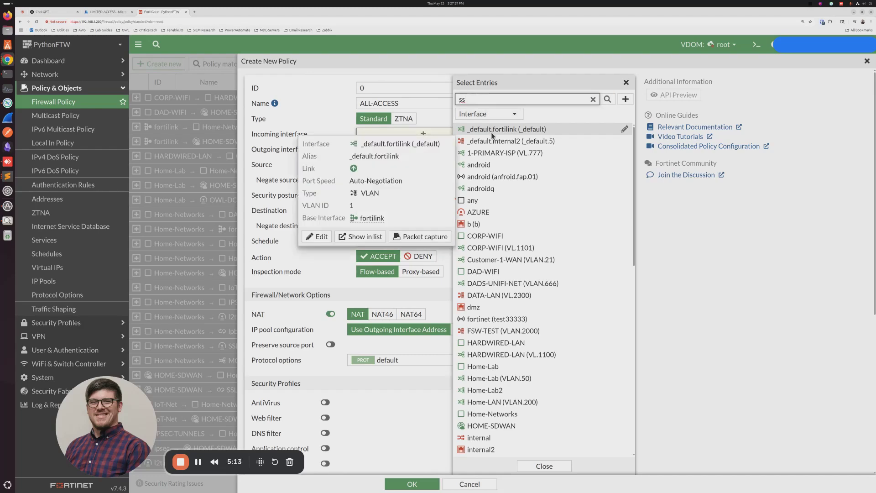
click(493, 132)
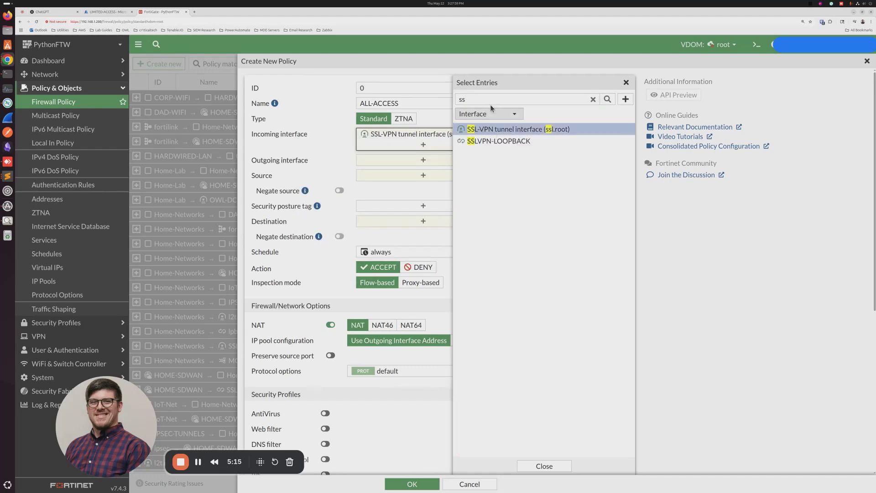
click(593, 99)
click(488, 114)
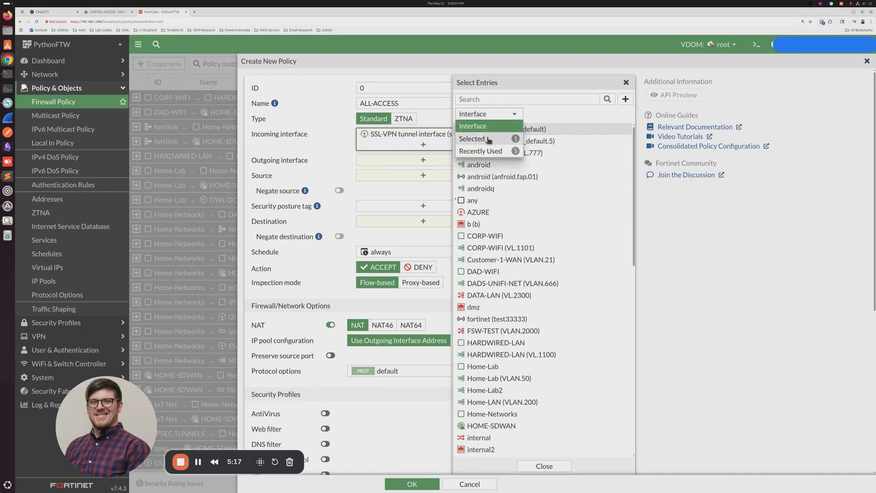
click(525, 106)
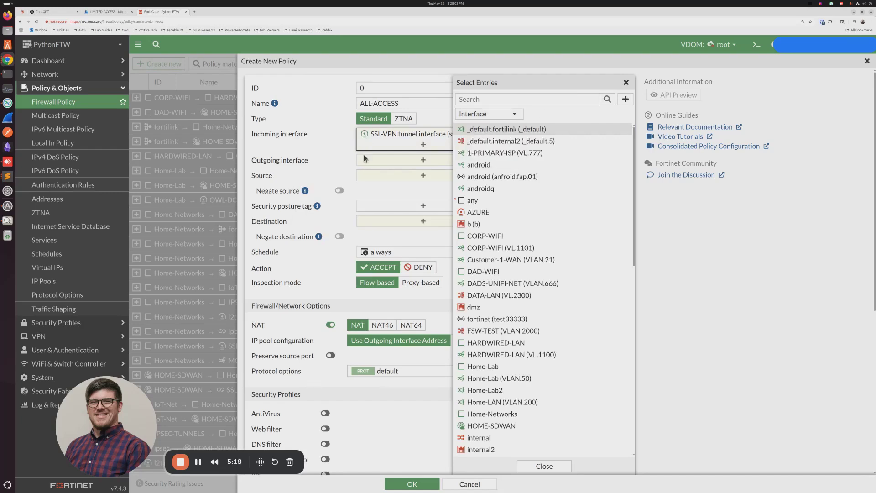
Set outgoing interface HOME-SDWAN and sources SSLVPN_TUNNEL_ADDR1 plus the ALL-ACCESS group
click(390, 159)
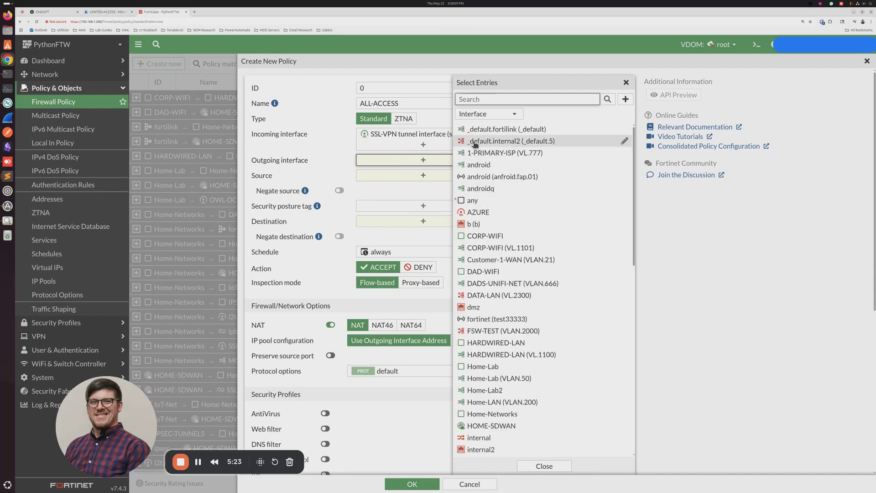
click(486, 426)
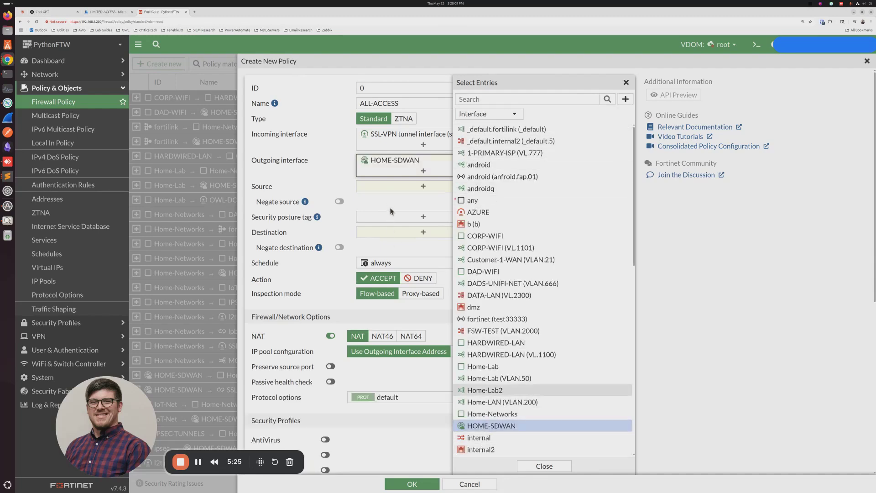
click(390, 188)
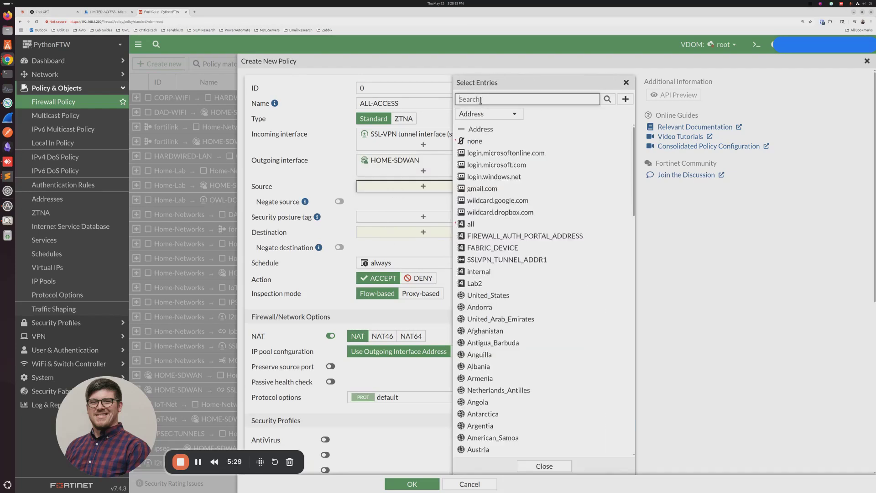
text(ssl)
key(Return)
click(487, 141)
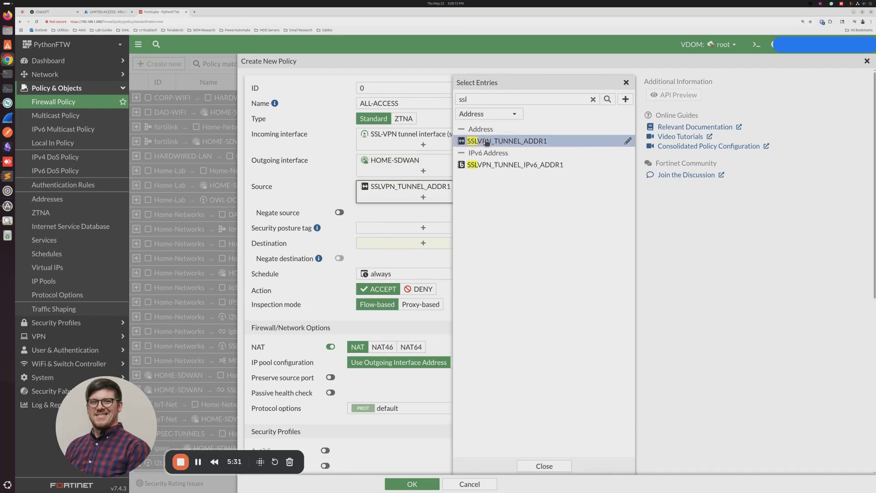
click(593, 100)
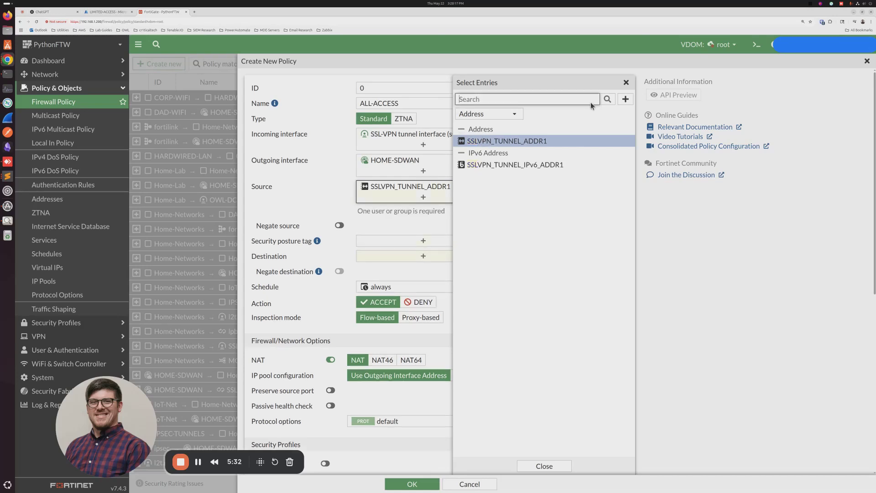
click(488, 114)
click(483, 141)
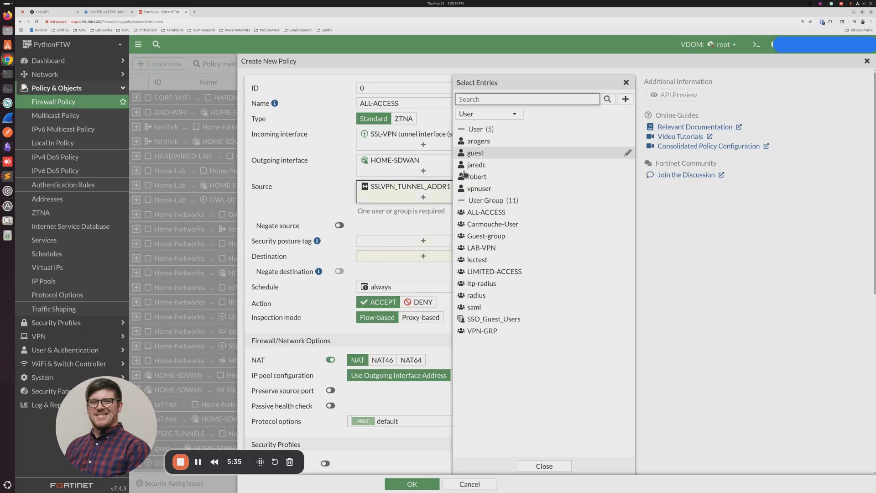
click(456, 212)
Set destination all and service ALL, and disable policy expiration
click(398, 255)
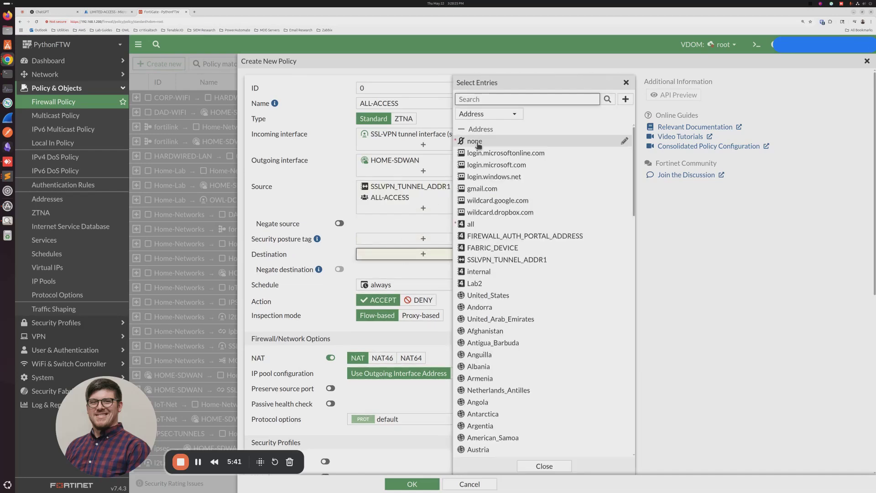
click(485, 224)
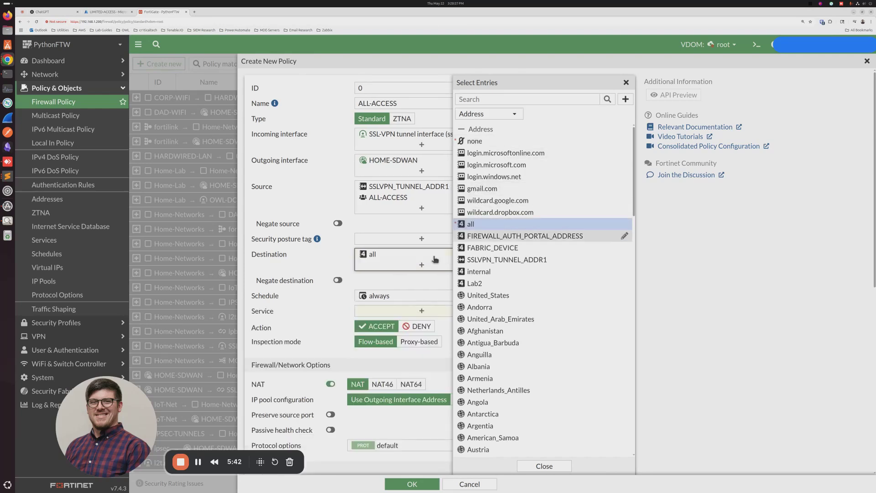
click(402, 312)
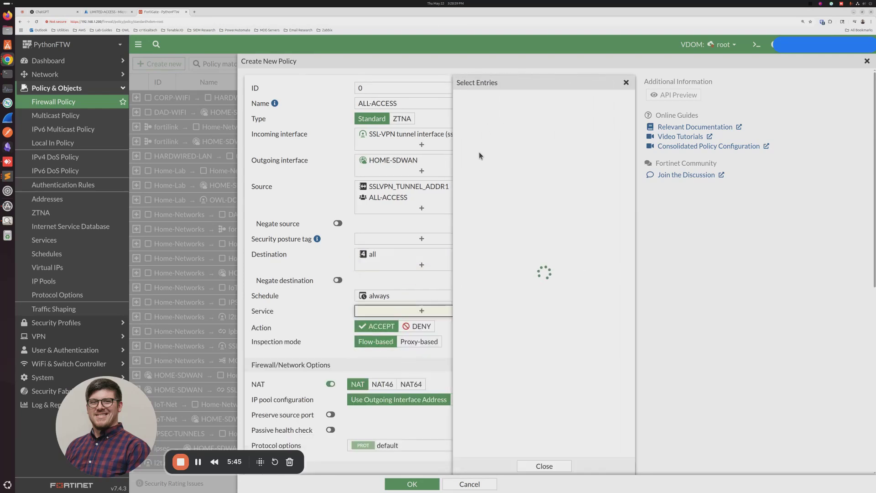
click(477, 152)
scroll(338, 355, down, 5)
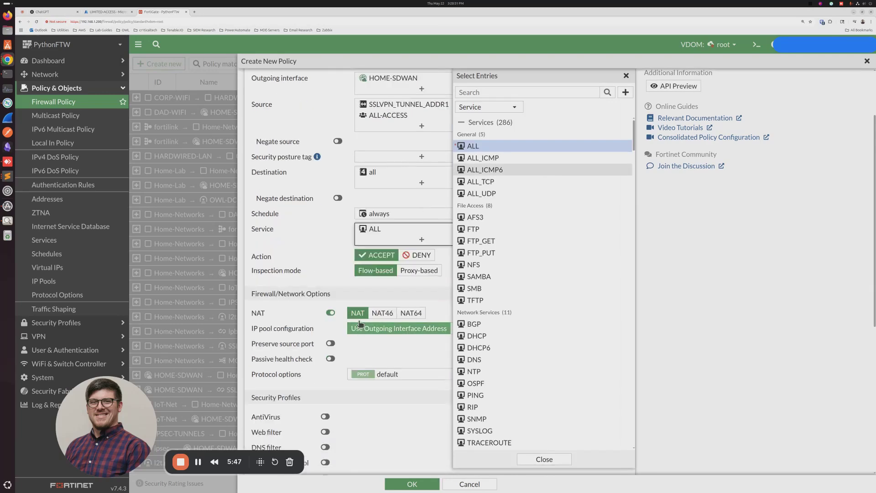
scroll(328, 355, down, 5)
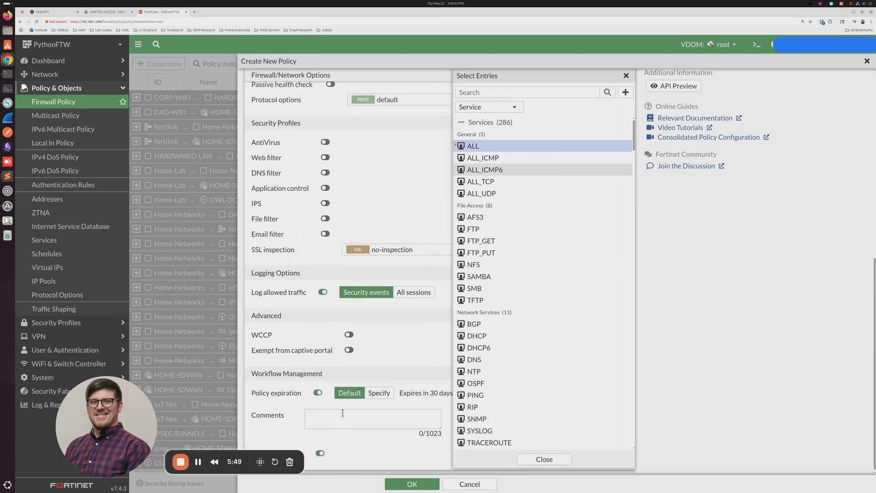
click(318, 391)
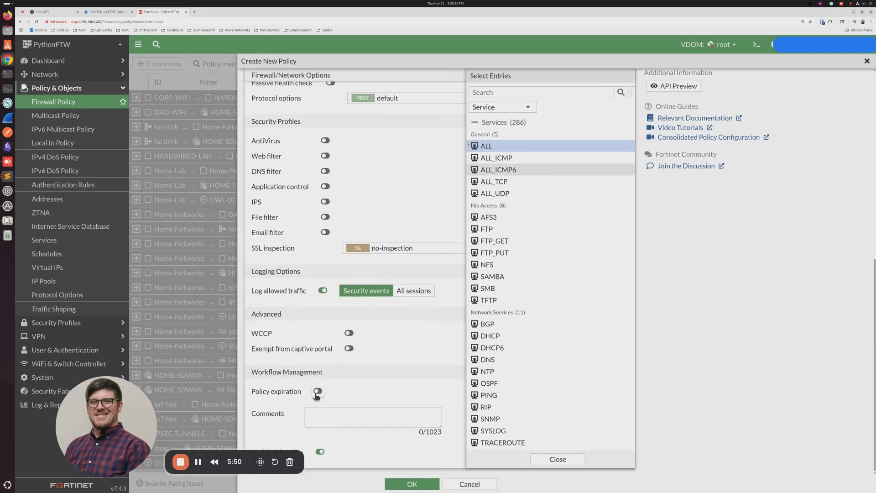
Save the ALL-ACCESS policy, copy it, and paste the duplicate as policy 75
click(401, 484)
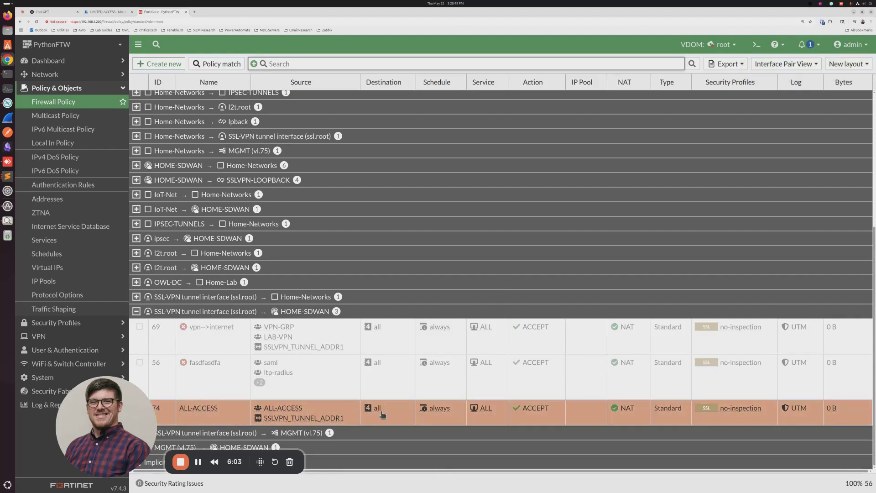
right_click(403, 417)
mouse_move(435, 385)
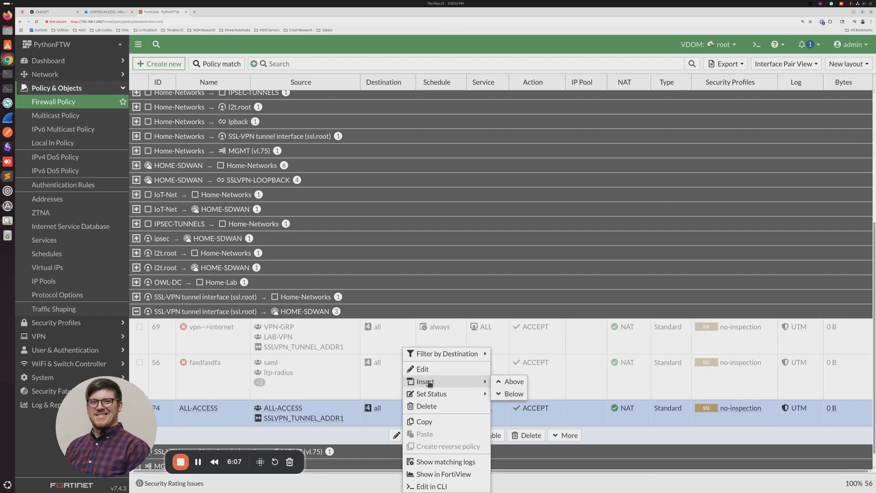
click(431, 422)
right_click(393, 419)
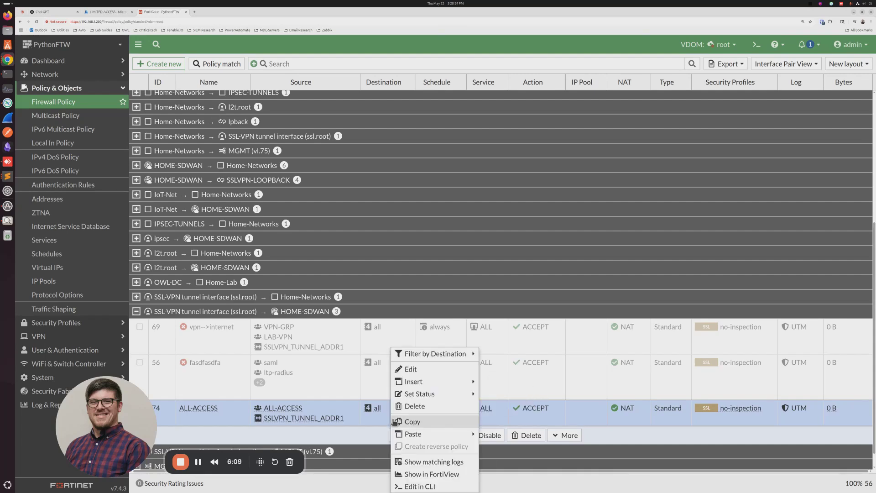
mouse_move(415, 434)
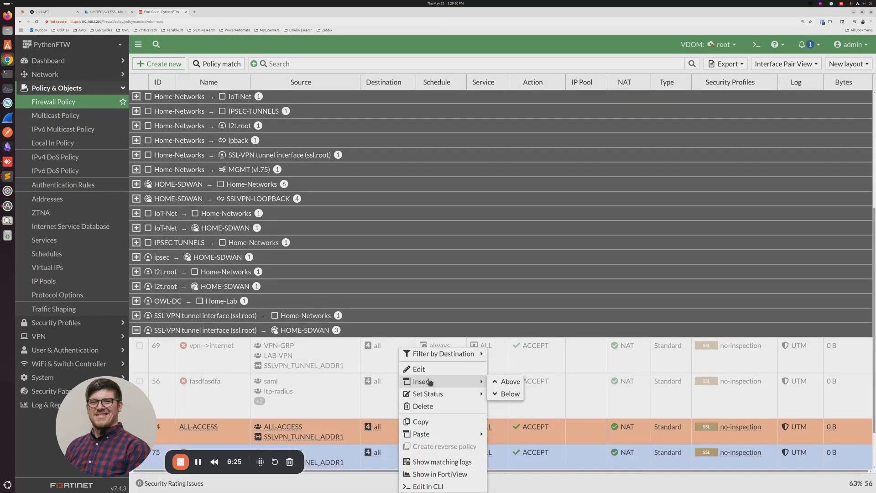
click(416, 367)
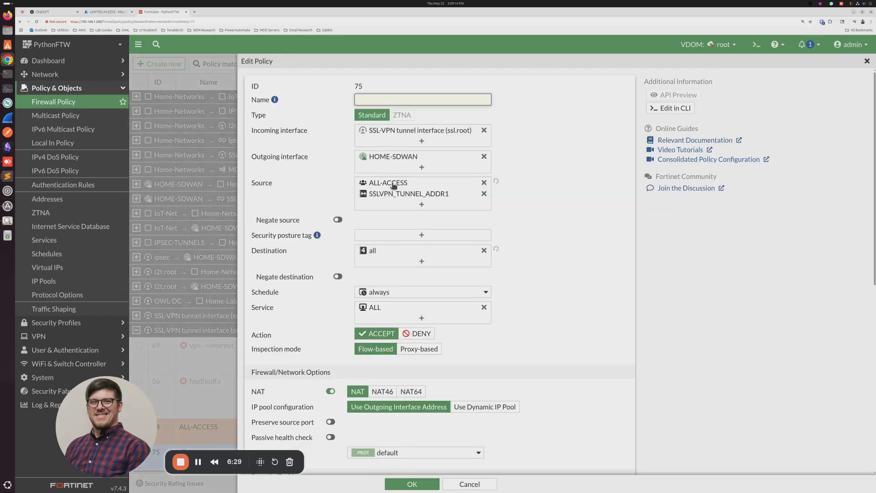
Swap the pasted policy's source group from ALL-ACCESS to LIMITED-ACCESS
click(484, 183)
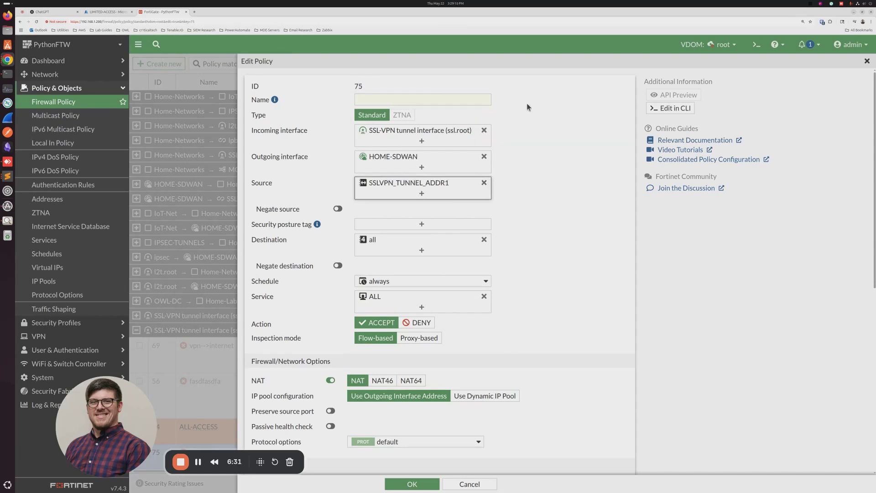
click(440, 184)
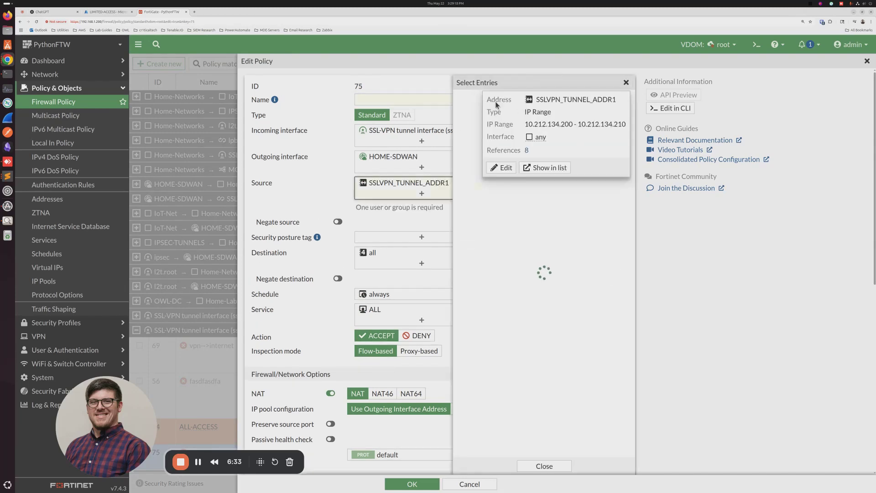
click(467, 114)
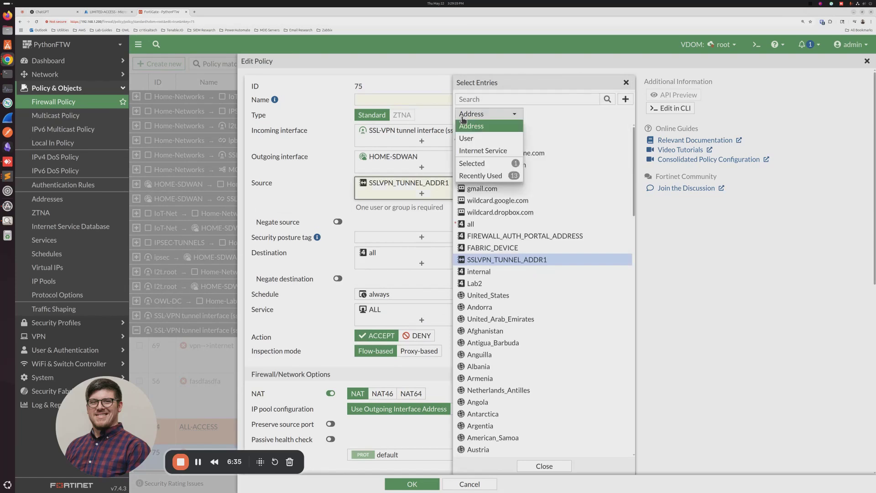
click(474, 136)
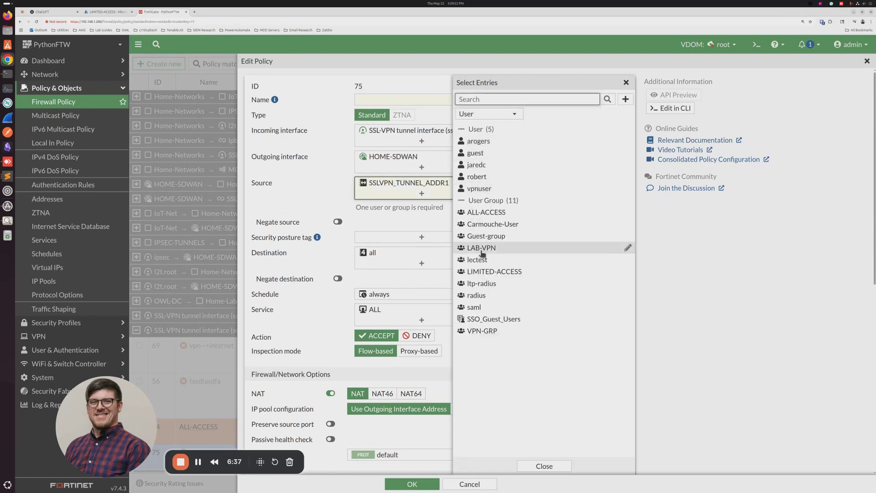
click(475, 271)
click(370, 112)
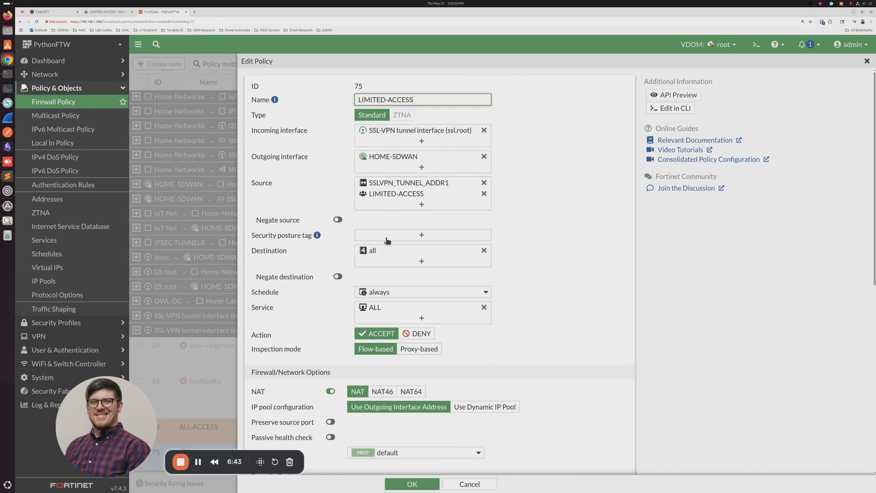
Replace destination all with the Microsoft-Azure Internet Service
click(484, 251)
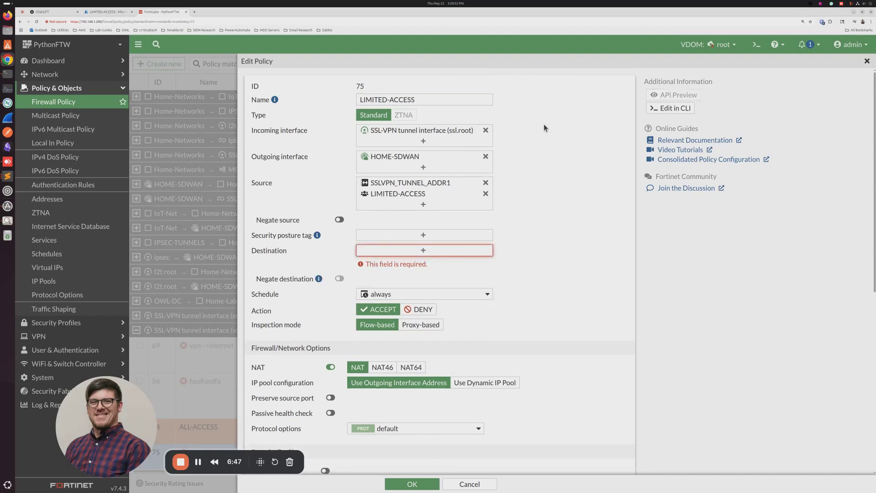
click(446, 253)
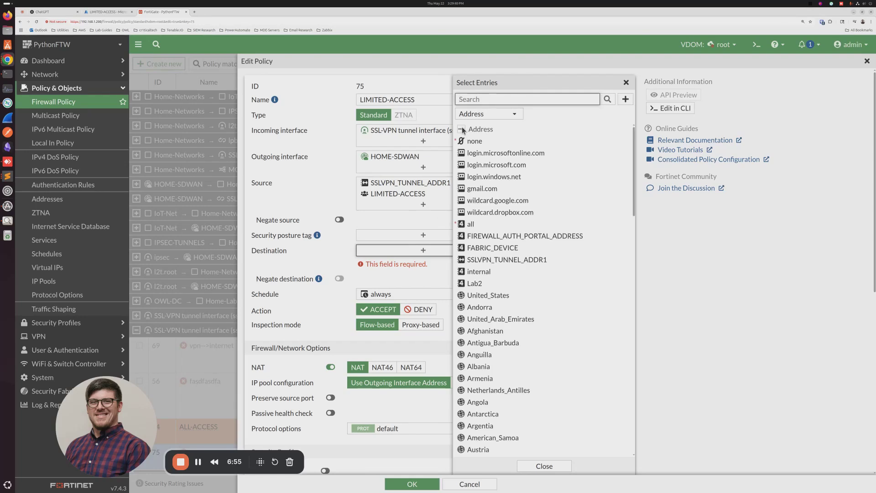
click(486, 114)
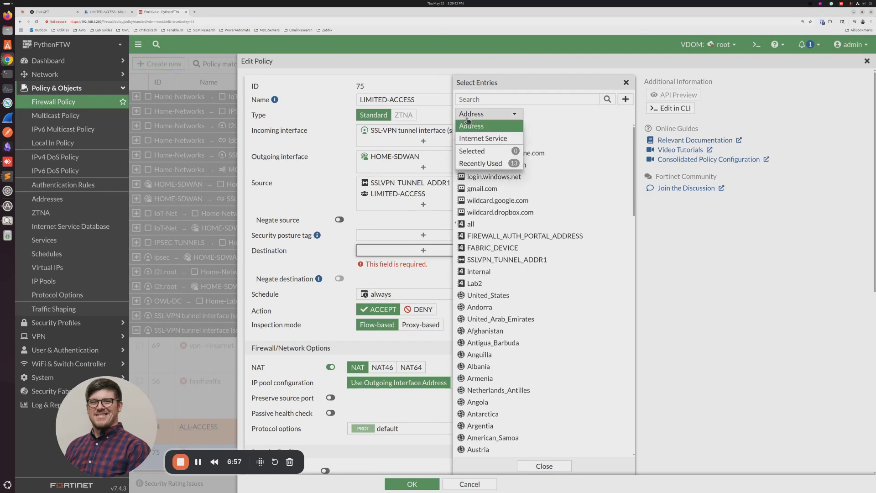
click(480, 141)
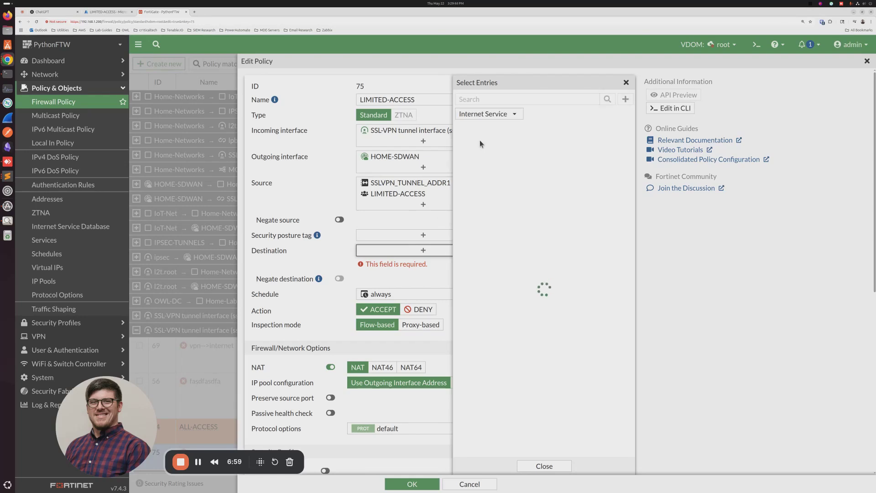
click(484, 99)
text(azure)
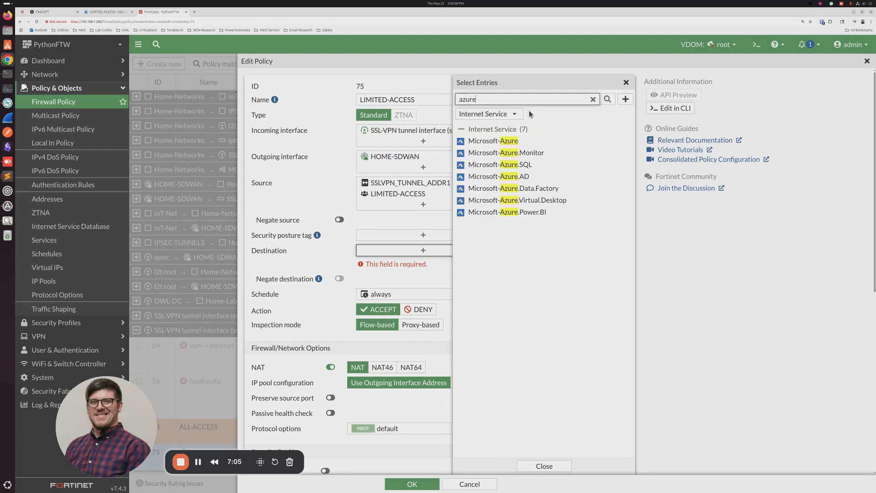
click(502, 142)
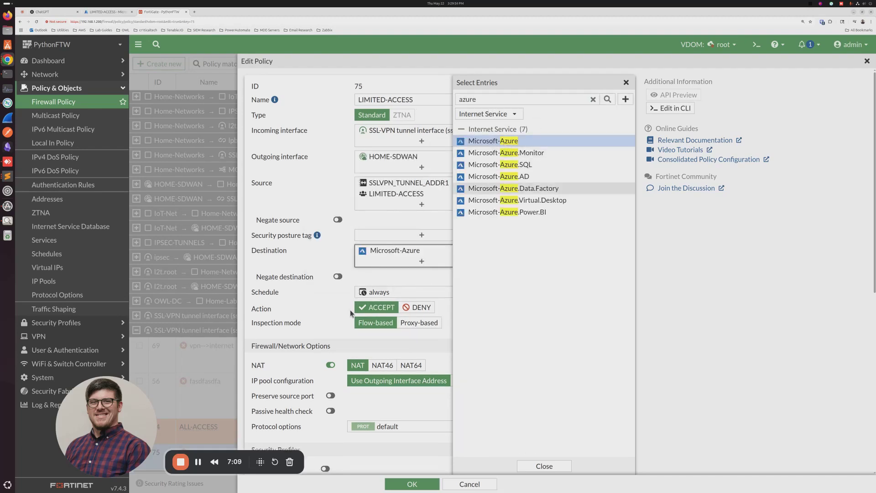
click(325, 297)
Clear the leftover copy comment and save the LIMITED-ACCESS policy edits
scroll(352, 337, down, 2)
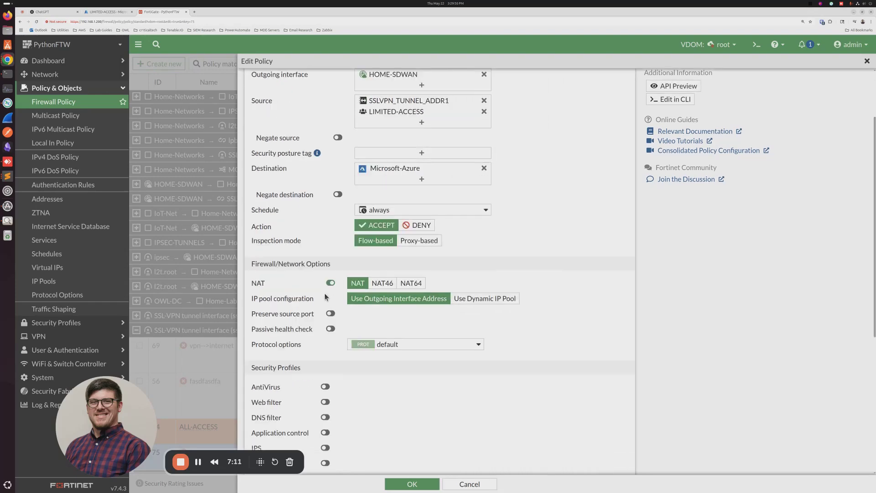
scroll(339, 396, down, 5)
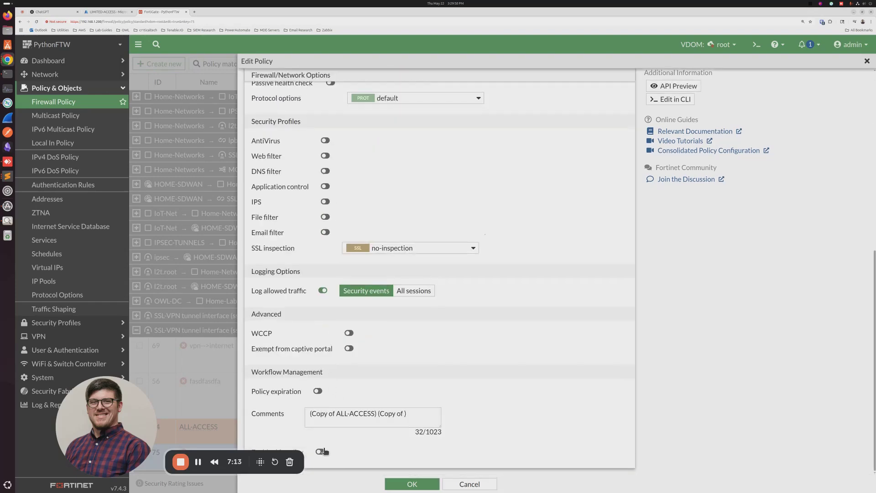
click(325, 422)
key(ctrl+a)
key(BackSpace)
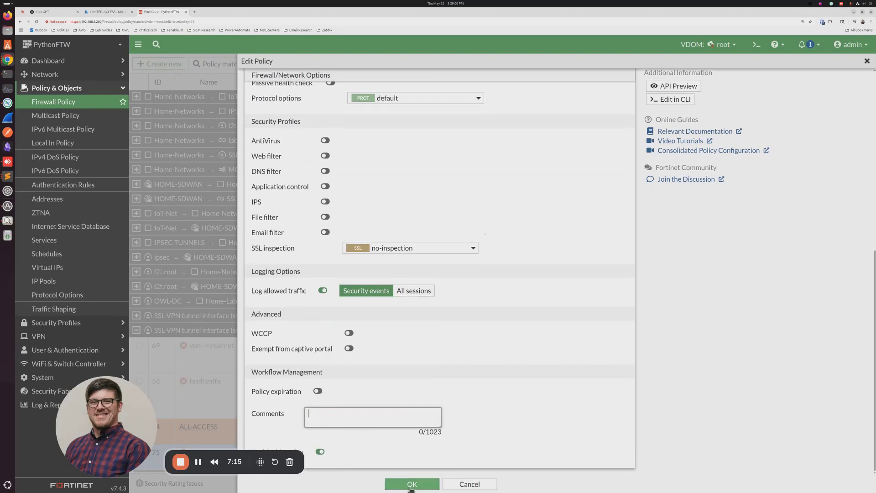
click(413, 485)
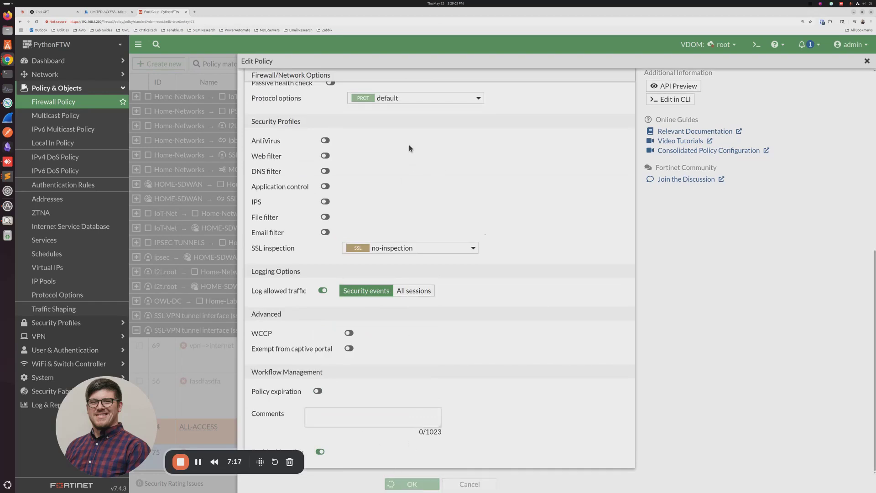
click(388, 127)
Enter 'asdf' as the change summary and confirm saving LIMITED-ACCESS policy 75
text(asdfasdf)
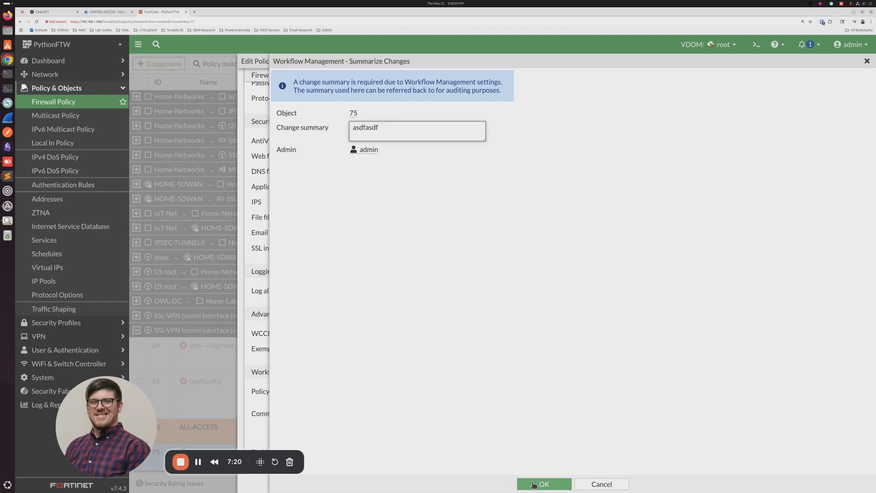
click(539, 484)
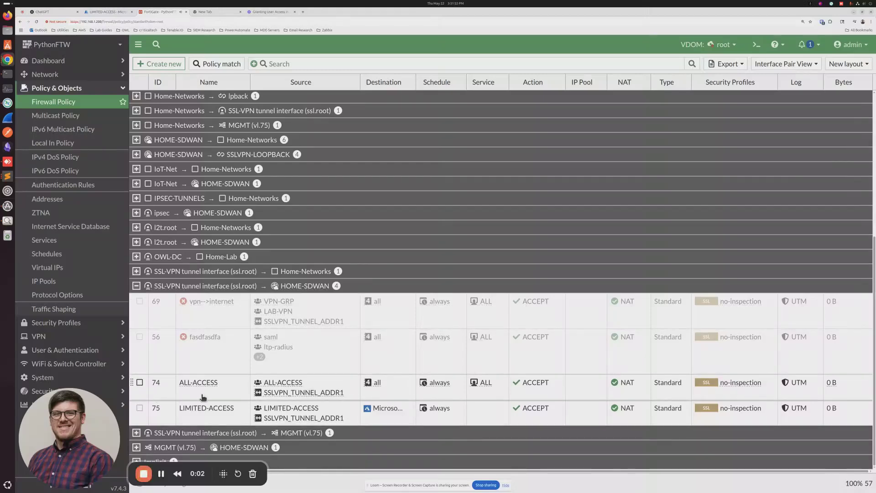
mouse_move(377, 385)
mouse_move(376, 412)
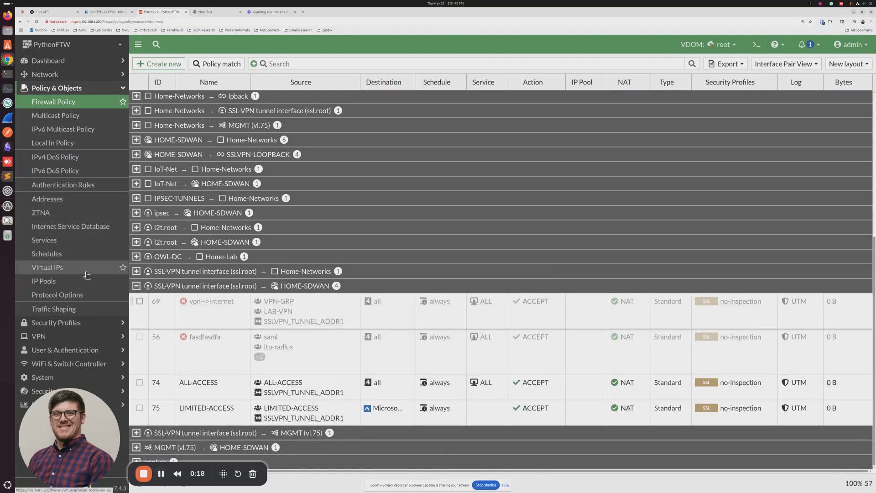
click(50, 60)
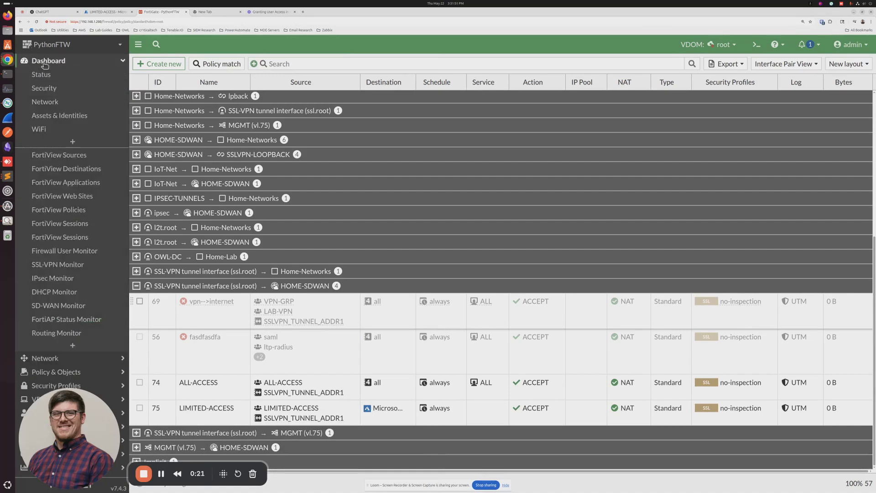
In the SSL-VPN Monitor, end the connected user's tunnel session and confirm
click(65, 266)
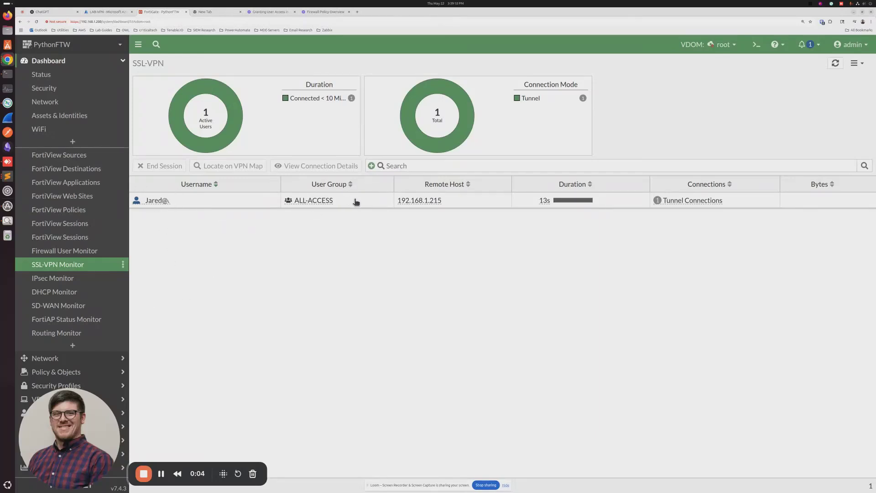
mouse_move(318, 202)
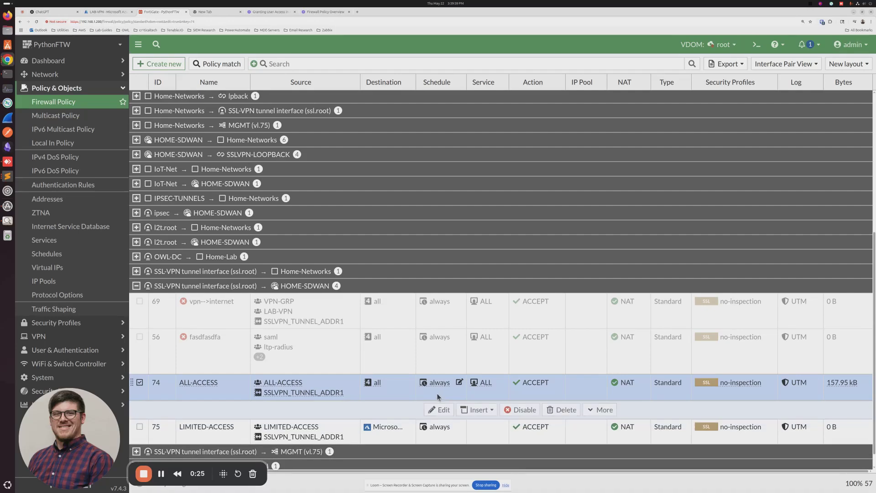
double_click(437, 395)
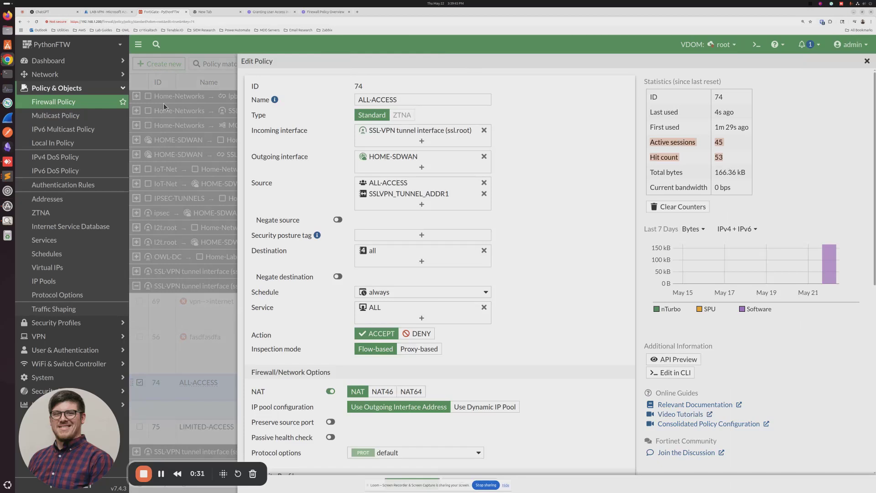
click(45, 64)
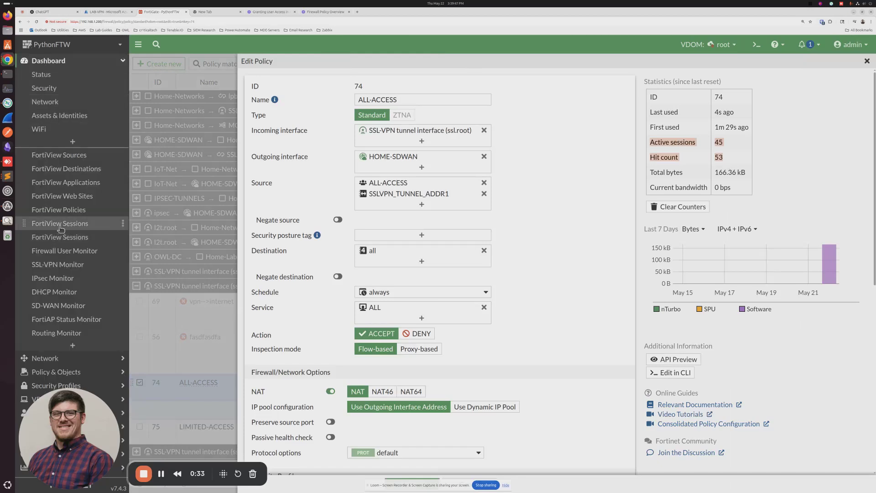
click(65, 267)
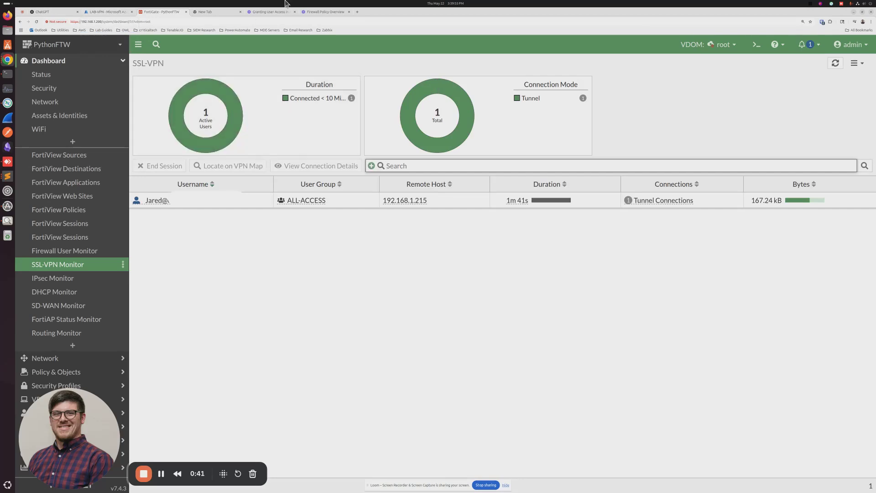
right_click(261, 201)
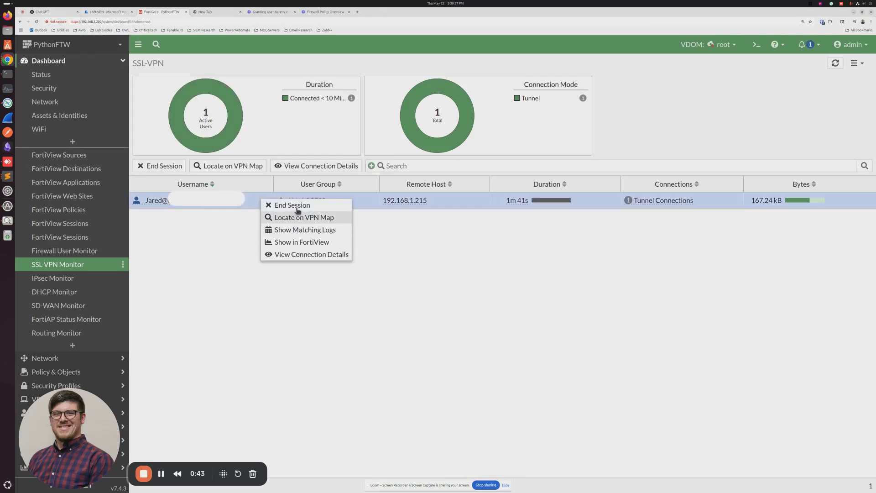
click(297, 206)
click(416, 288)
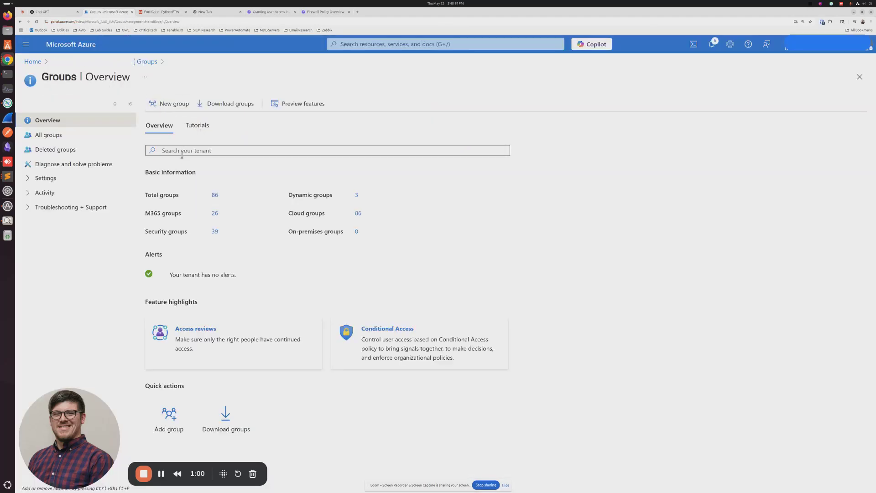
Search groups for 'acc', open ALL-ACCESS, and remove the user from its members
click(182, 150)
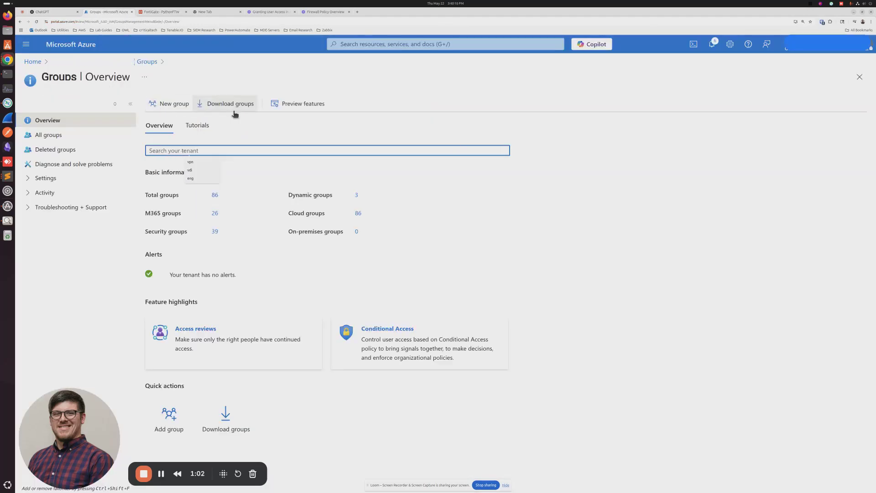
text(access)
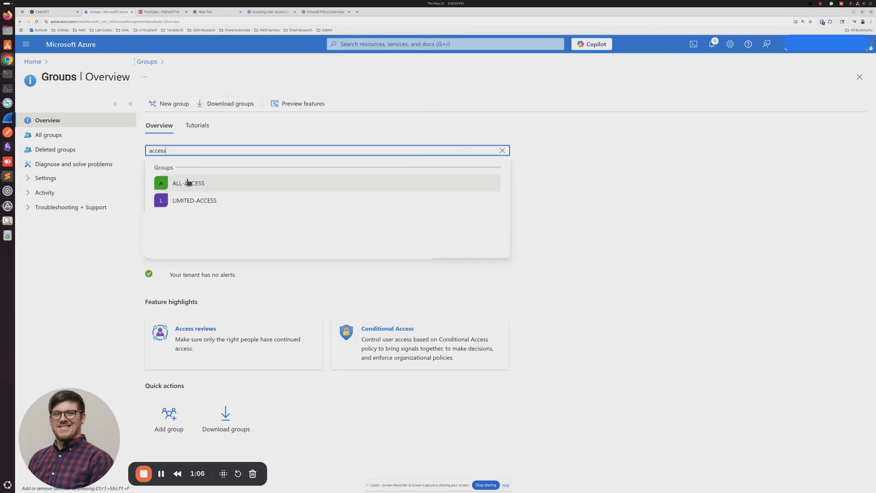
click(213, 182)
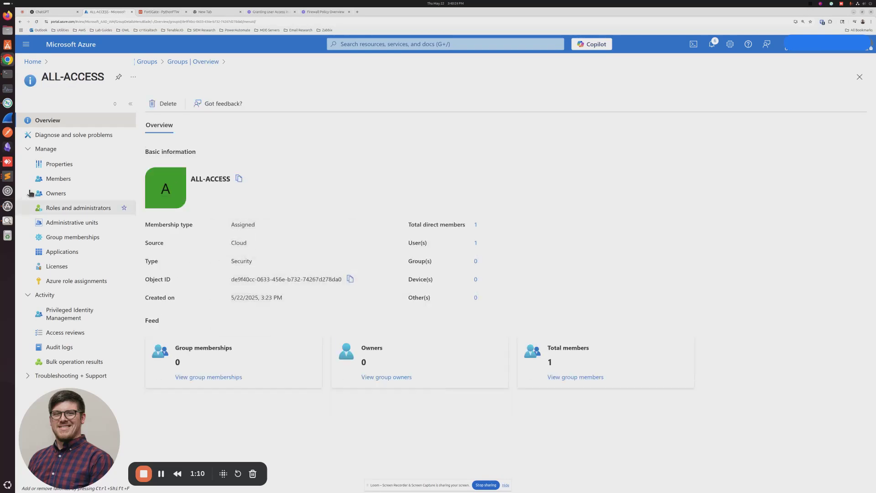
click(102, 180)
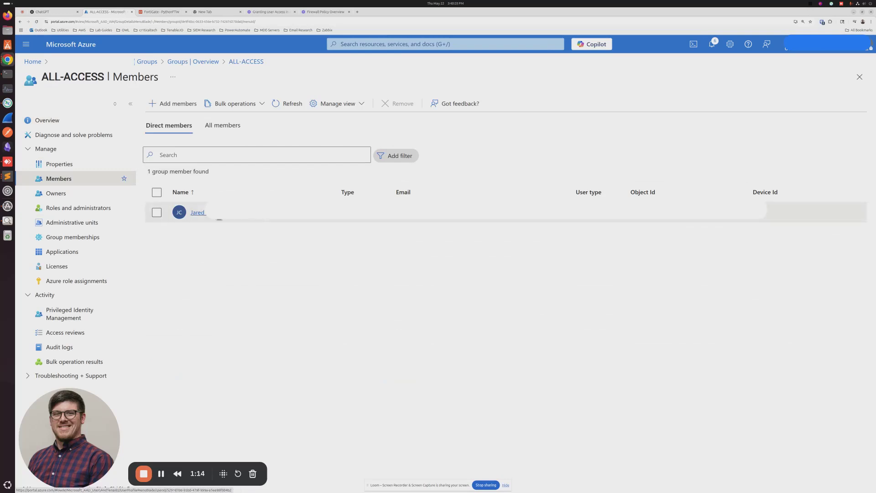
click(156, 212)
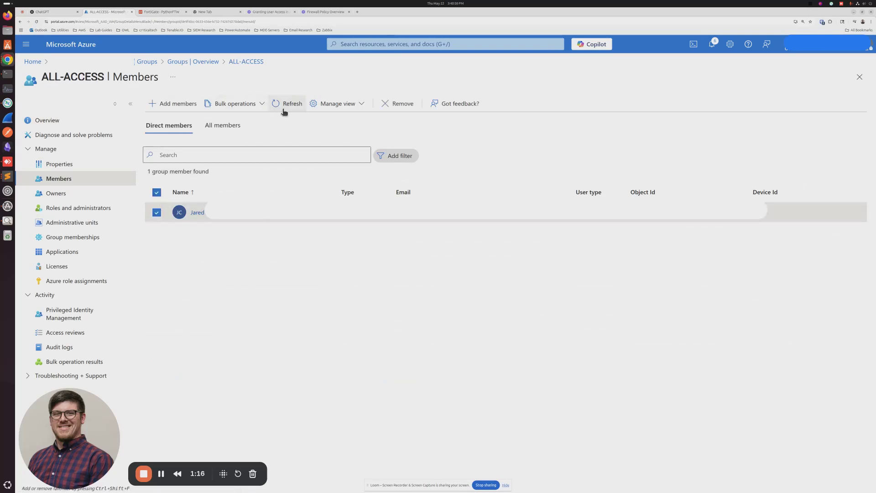
click(396, 109)
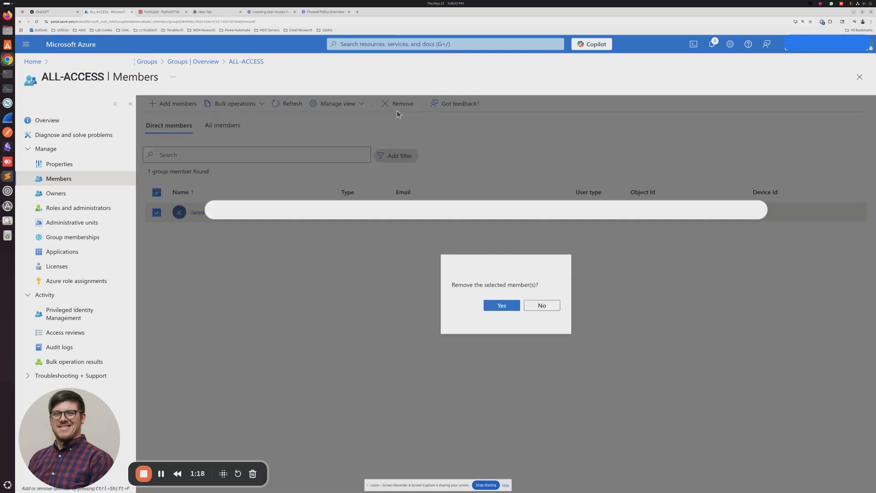
click(489, 307)
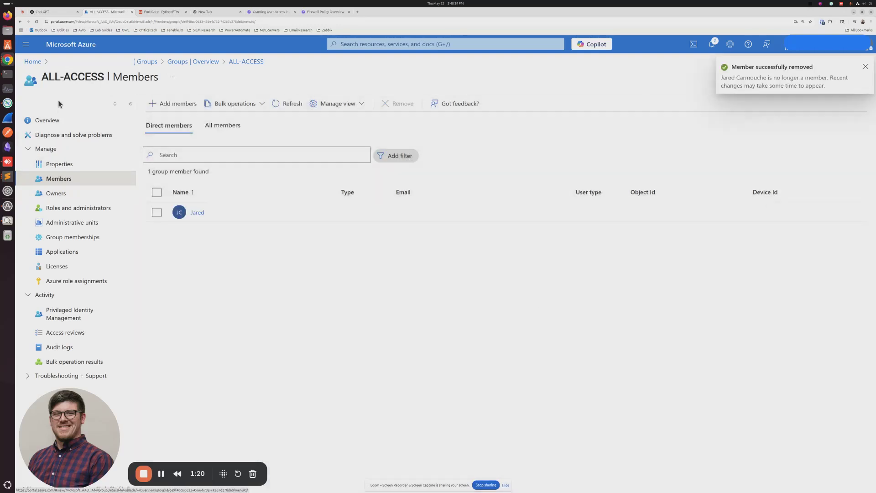
click(194, 61)
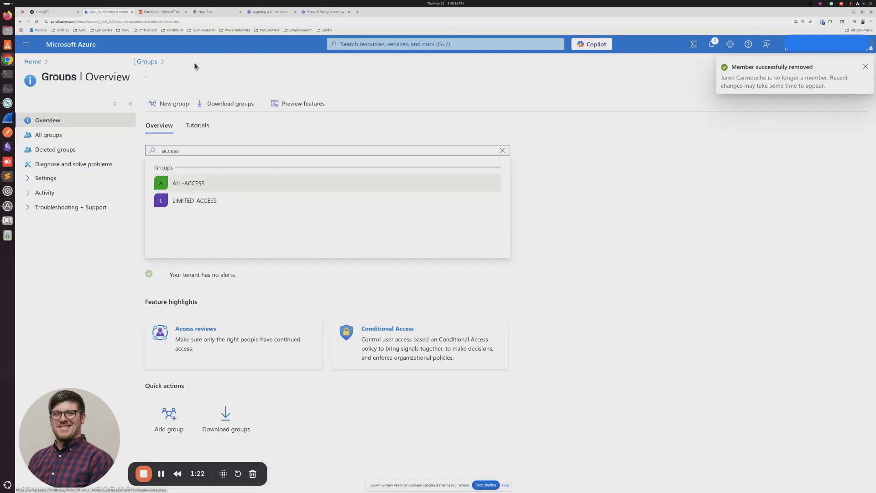
Search for the user's account, add it to LIMITED-ACCESS members, and refresh the list
click(213, 202)
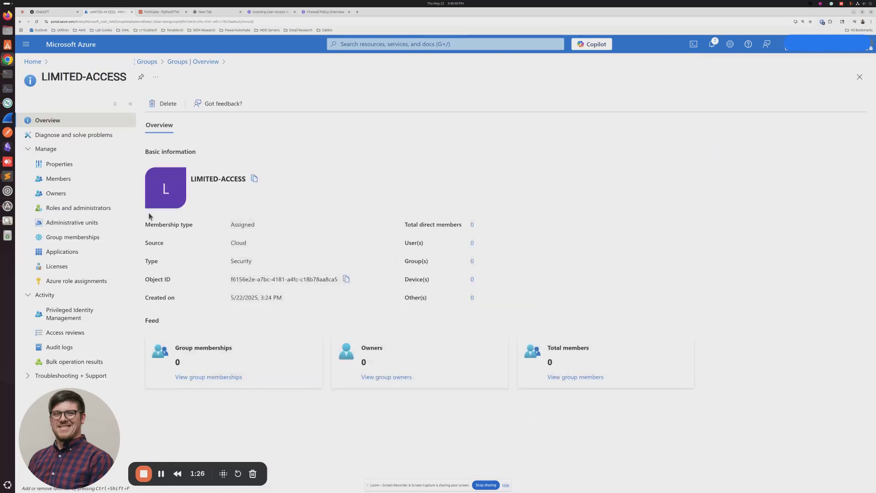
click(54, 179)
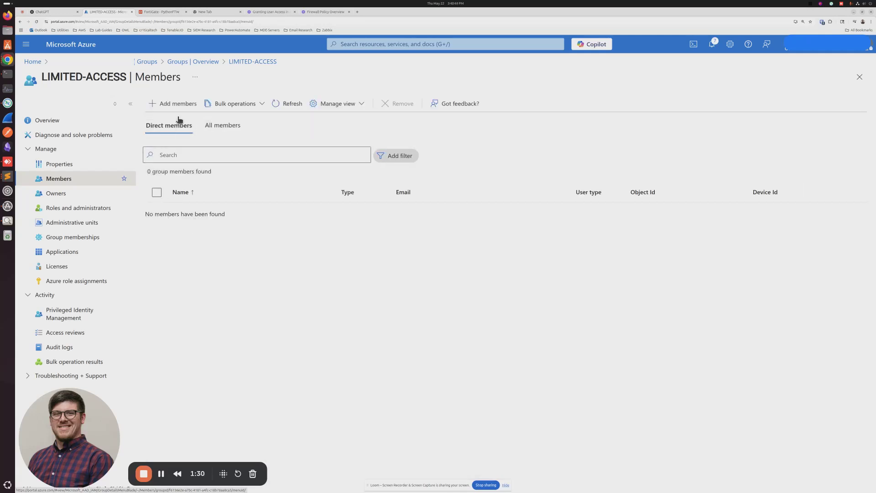
click(177, 103)
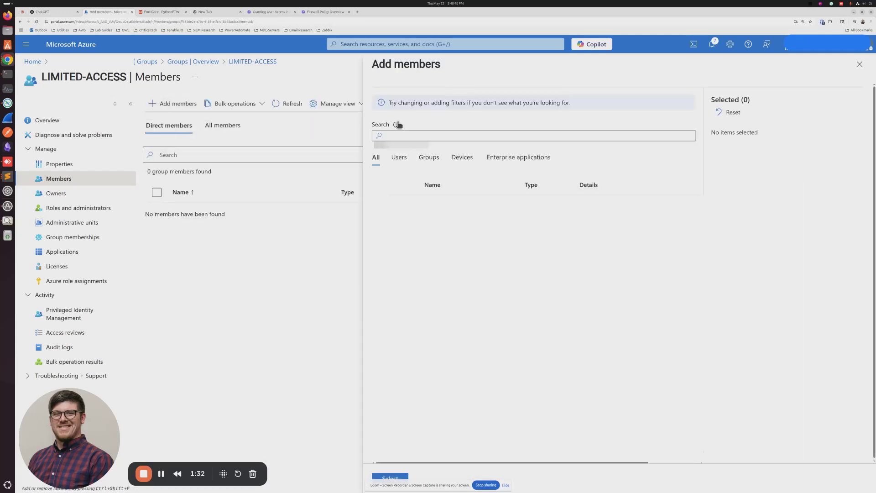
click(407, 137)
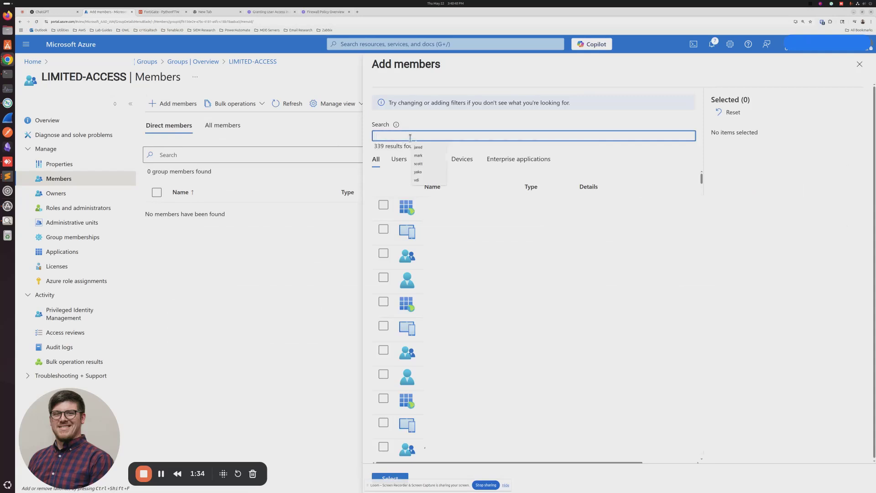
text(jared)
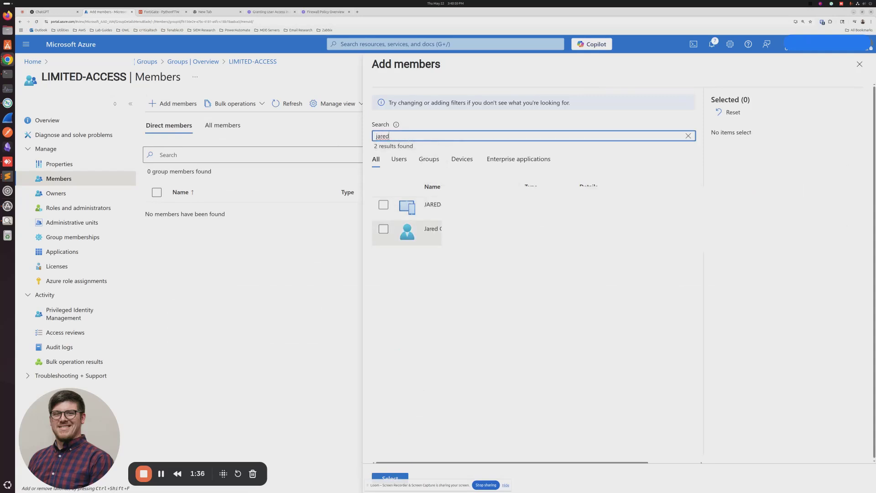
click(383, 228)
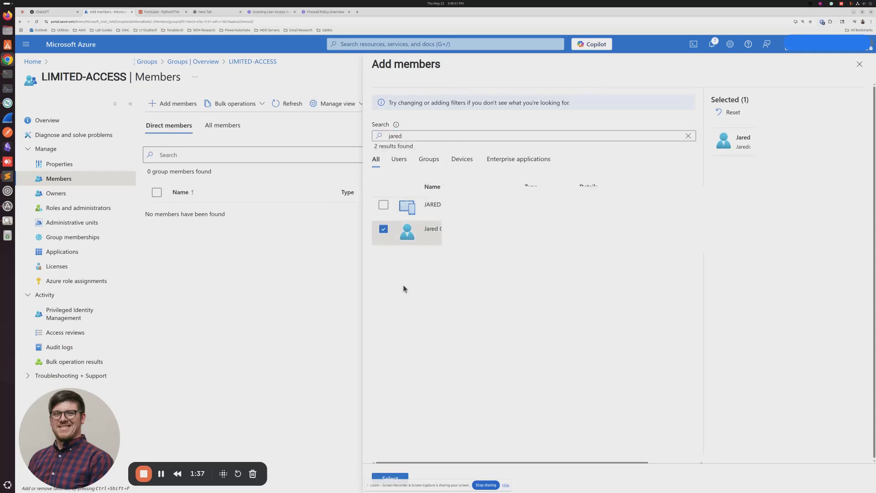
click(506, 485)
click(390, 478)
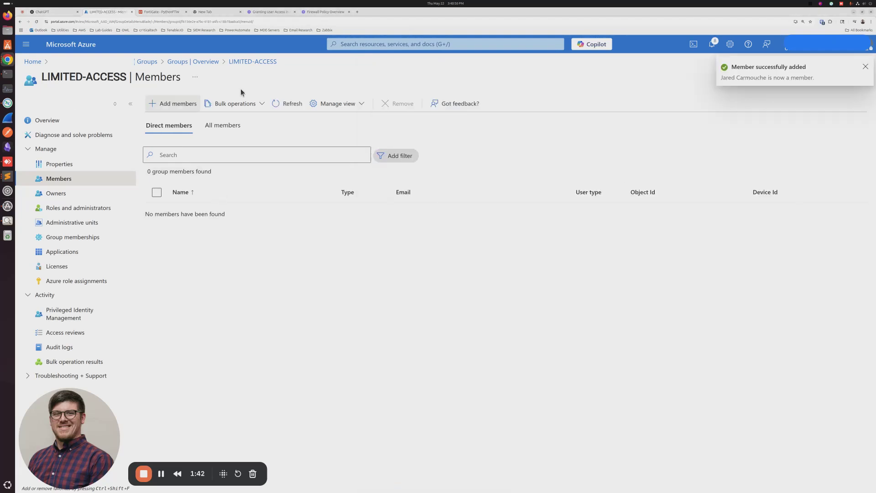
click(294, 104)
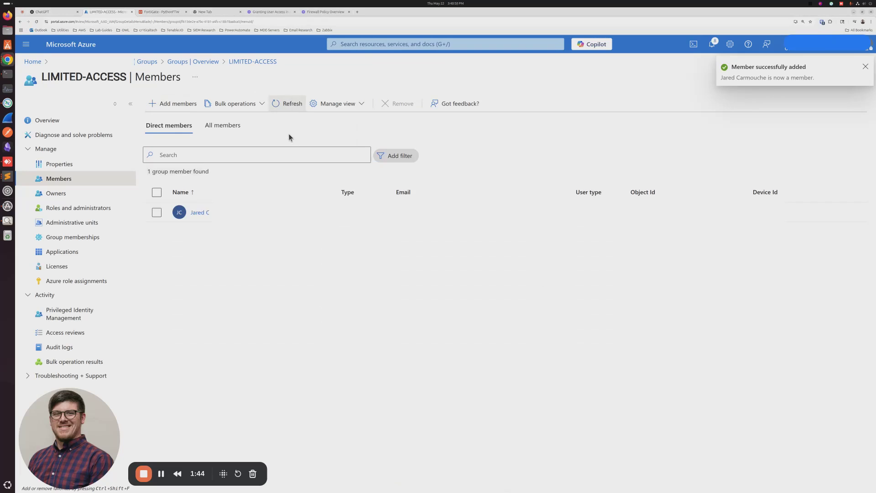
click(151, 13)
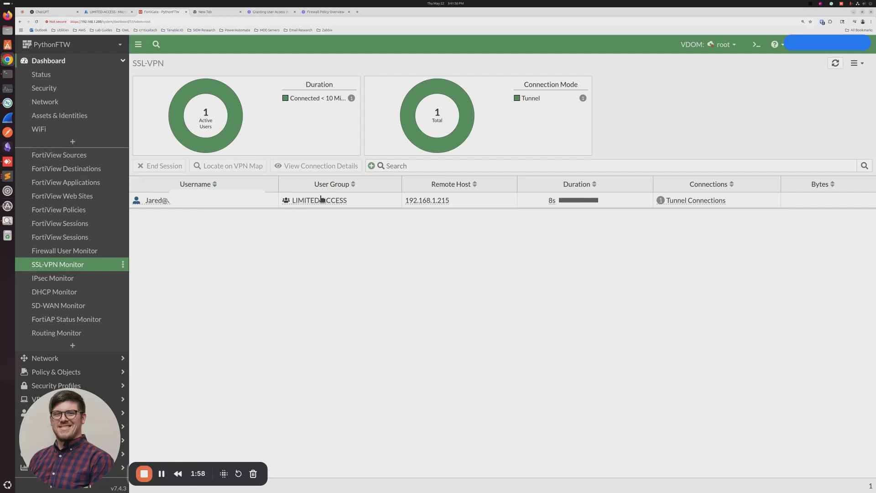
Check that the SSL-VPN Monitor shows the reconnected user under the LIMITED-ACCESS group
mouse_move(326, 204)
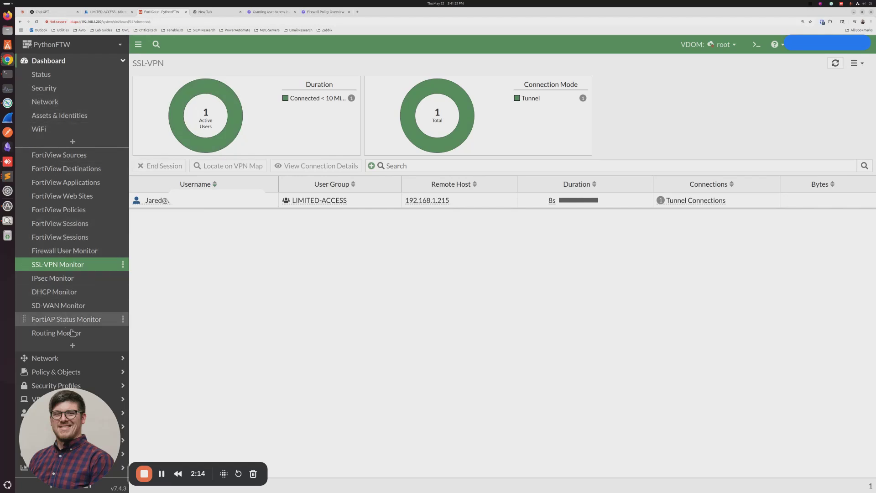
Open LIMITED-ACCESS policy 75 and check its statistics: 3 hits, 12.99 kB
click(66, 371)
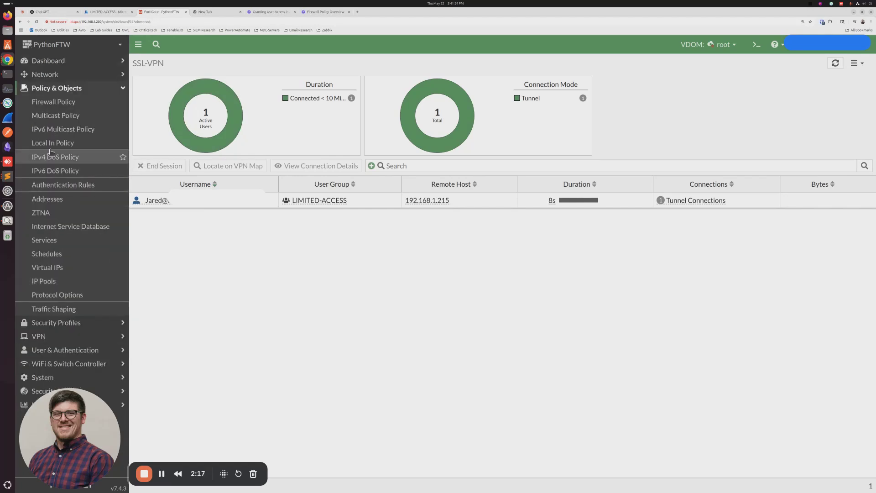
click(54, 101)
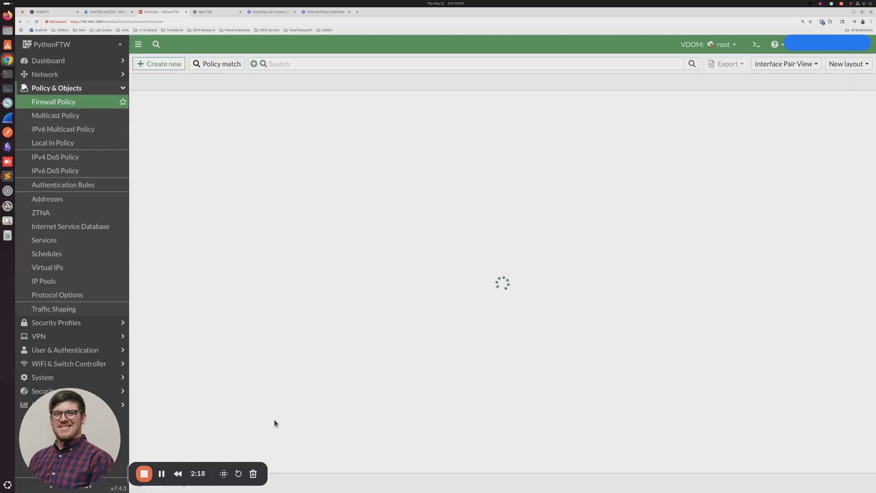
scroll(290, 395, down, 4)
scroll(288, 392, down, 2)
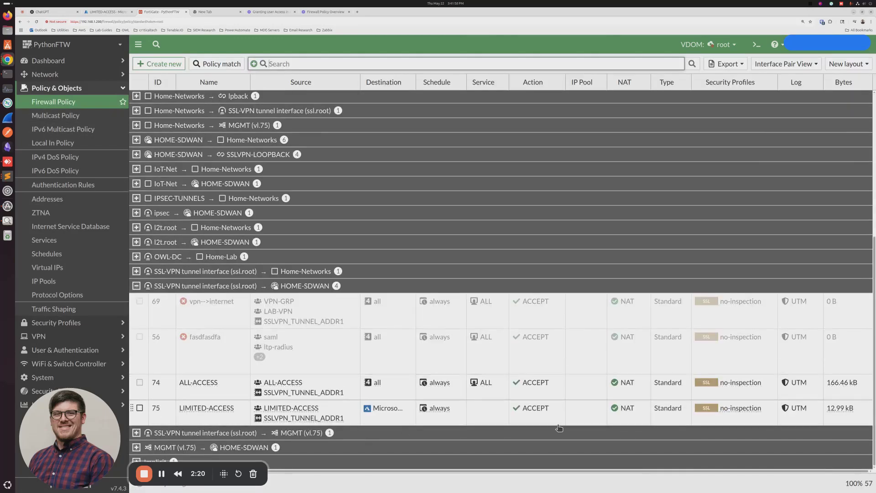
click(581, 414)
double_click(580, 415)
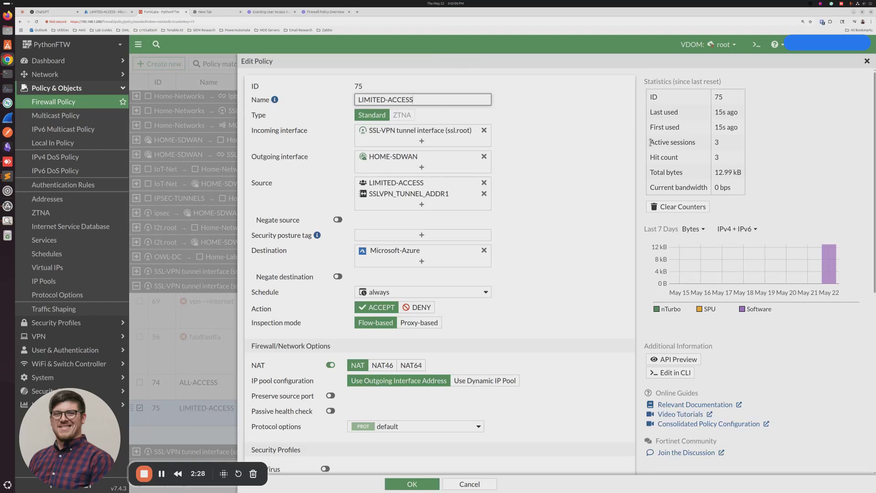
drag(650, 142, 714, 165)
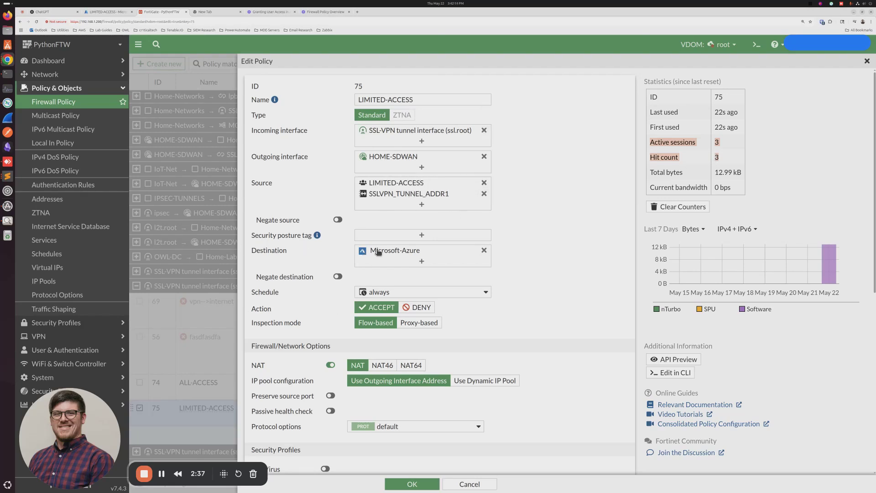
mouse_move(378, 252)
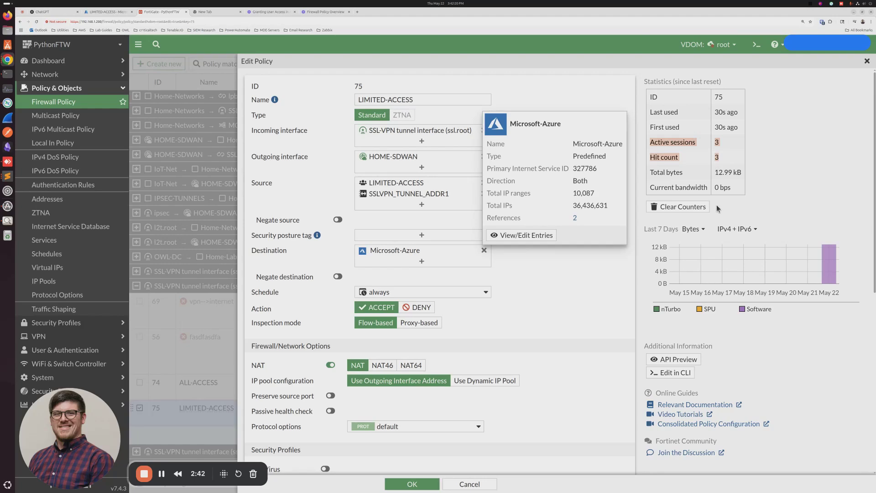
Close the editor to compare policy 75 at 12.99 kB with policy 74 at 166.46 kB
click(867, 61)
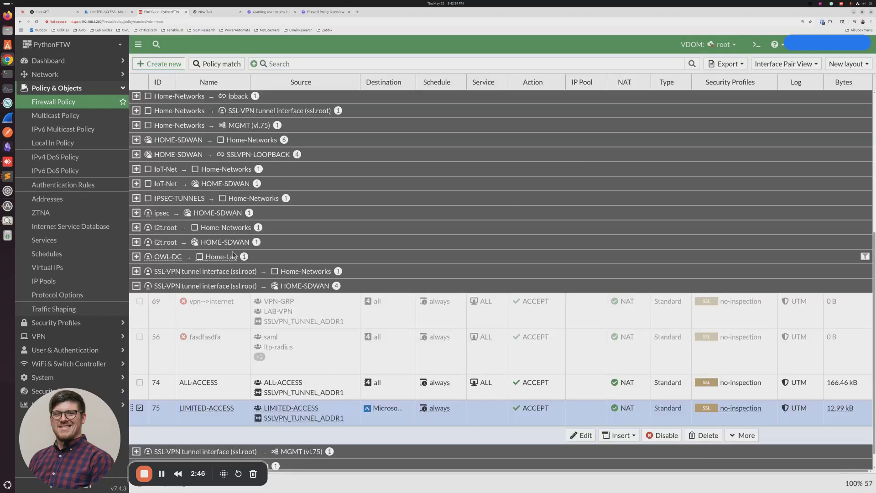
mouse_move(224, 242)
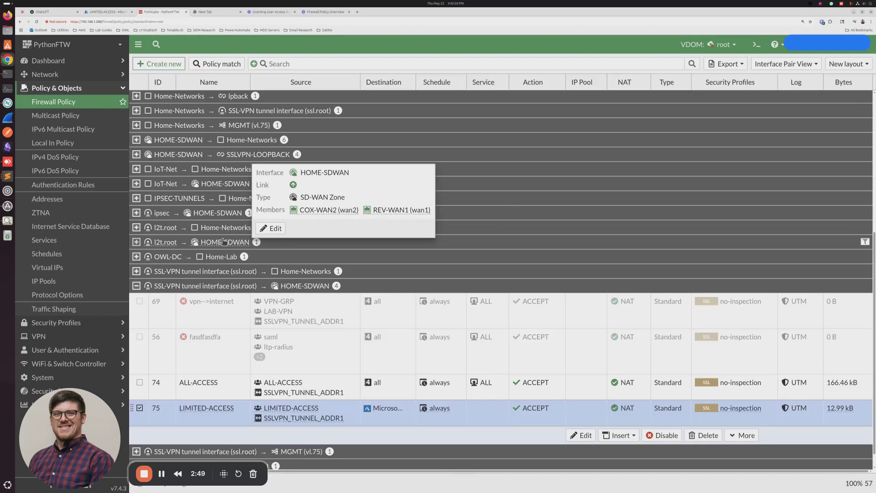